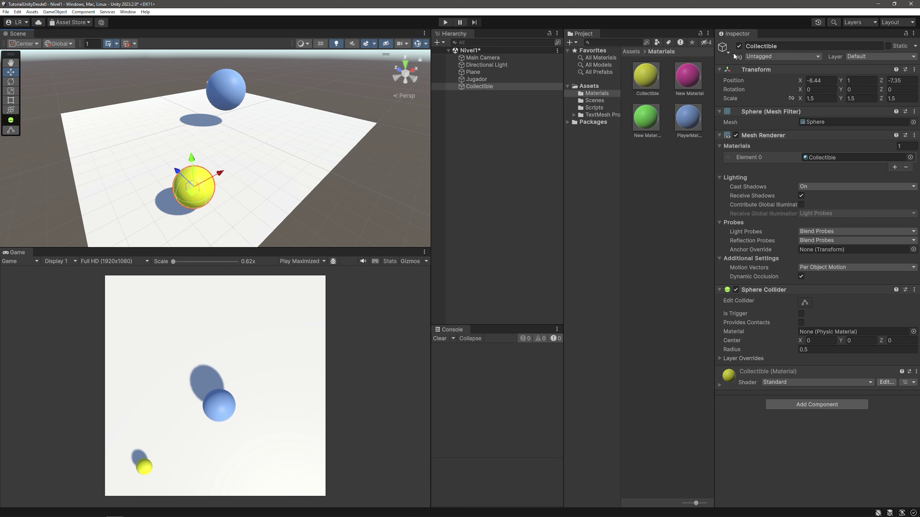
Add a new project tag, which gets saved misspelled as 'Colectible'
click(752, 58)
click(766, 123)
click(894, 87)
text(Colectible)
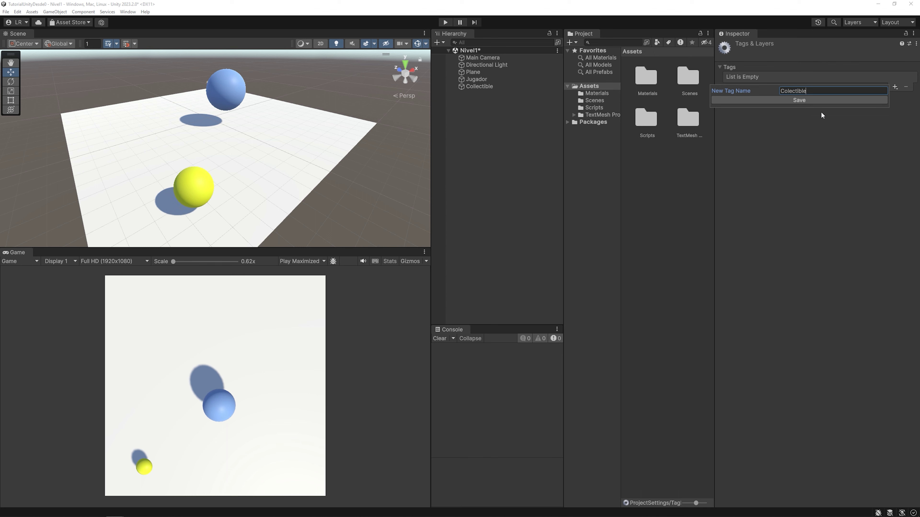
click(798, 101)
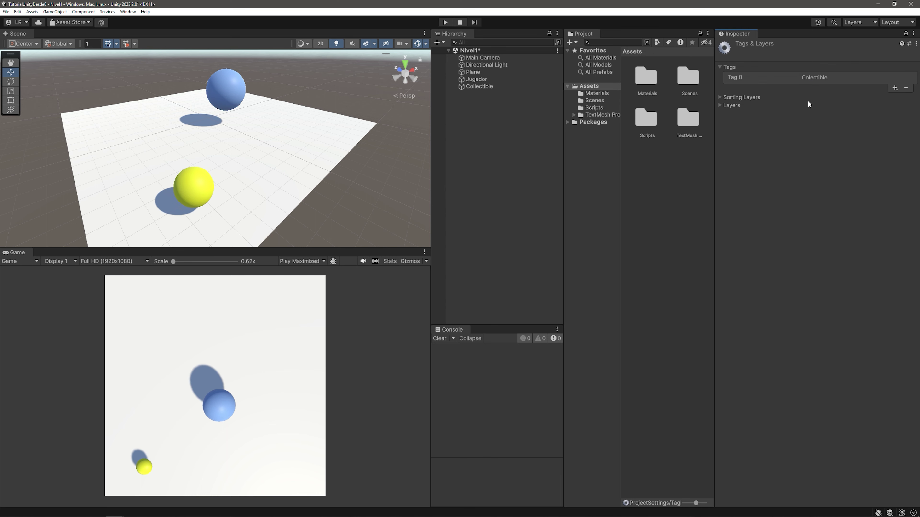
Replace 'Colectible' with a saved 'Collectible' tag and reselect the Collectible object
click(820, 79)
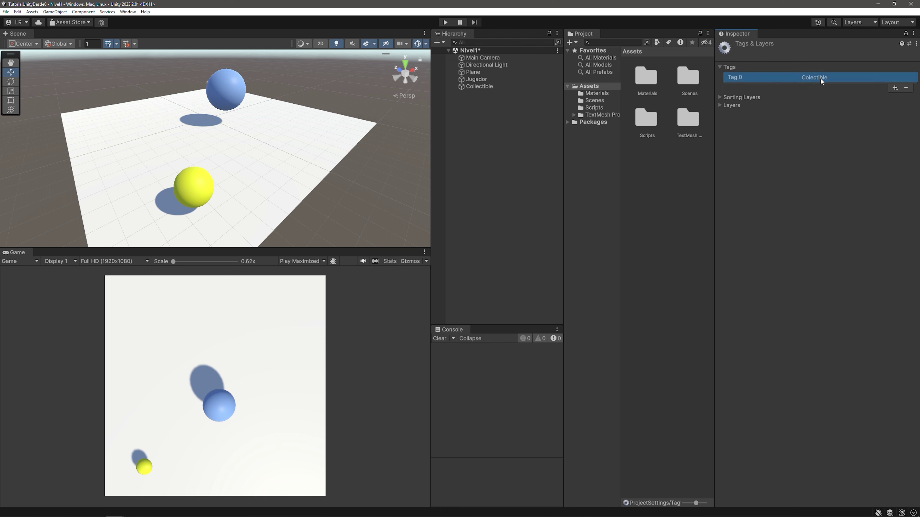
click(906, 88)
click(893, 88)
text(C)
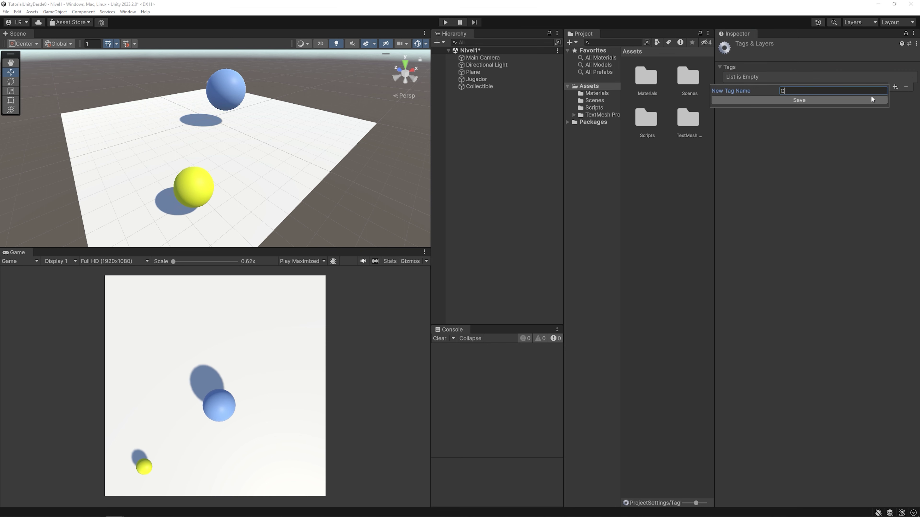
text(ollectible)
click(835, 101)
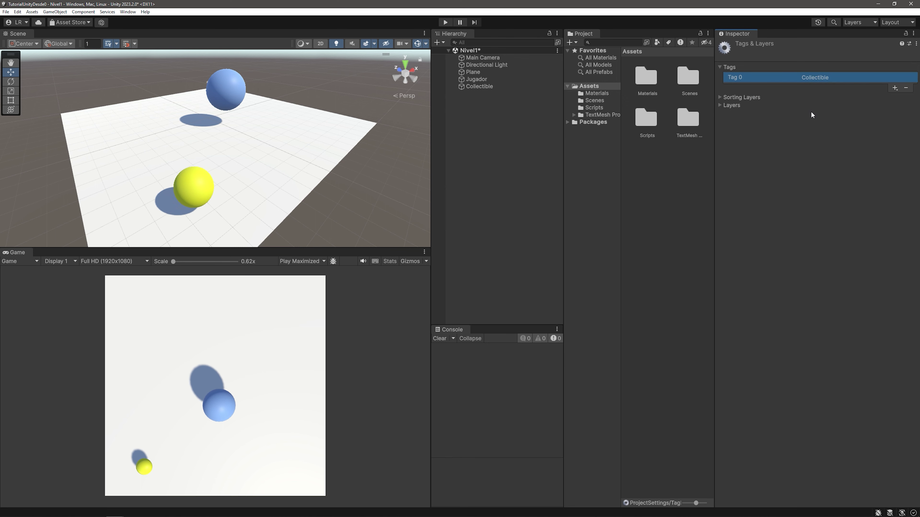
click(484, 86)
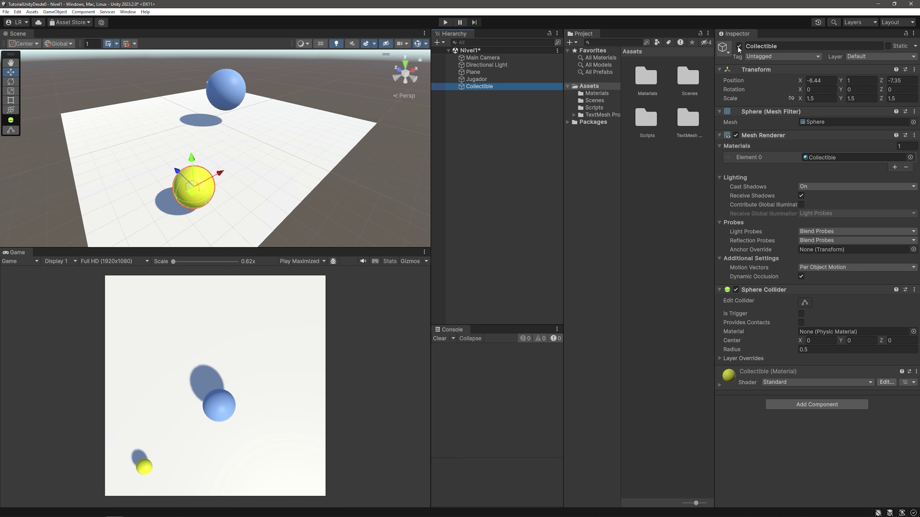
Set the yellow sphere's Tag to Collectible and orbit the view to show both spheres
click(768, 57)
click(773, 123)
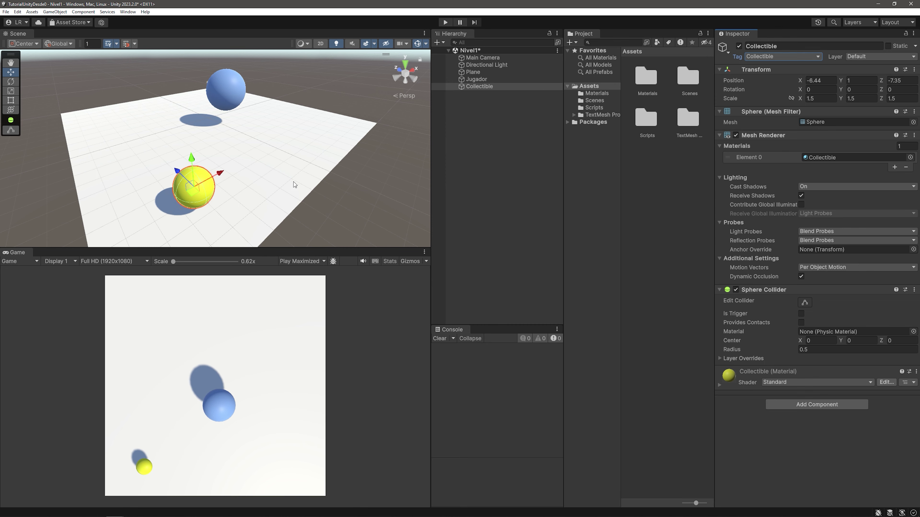
mouse_move(294, 185)
right_down()
mouse_move(261, 105)
mouse_move(123, 127)
right_up()
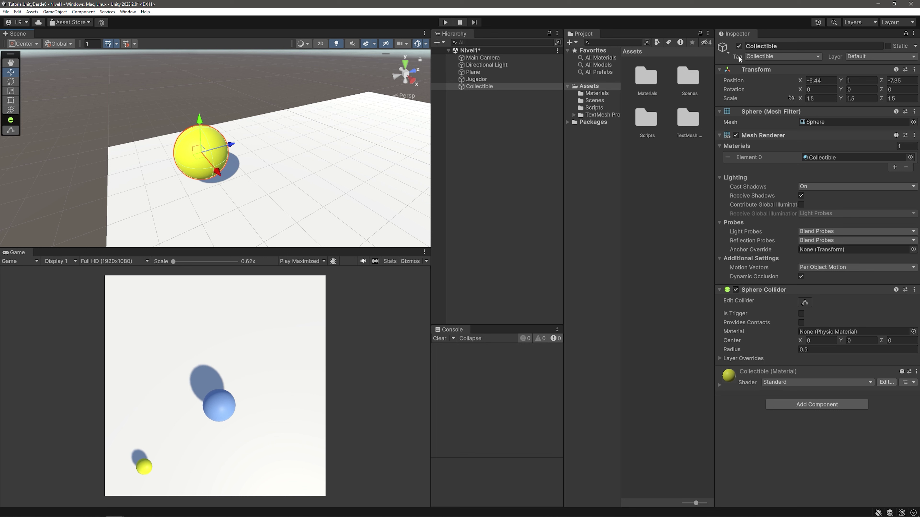
right_drag(203, 126, 150, 90)
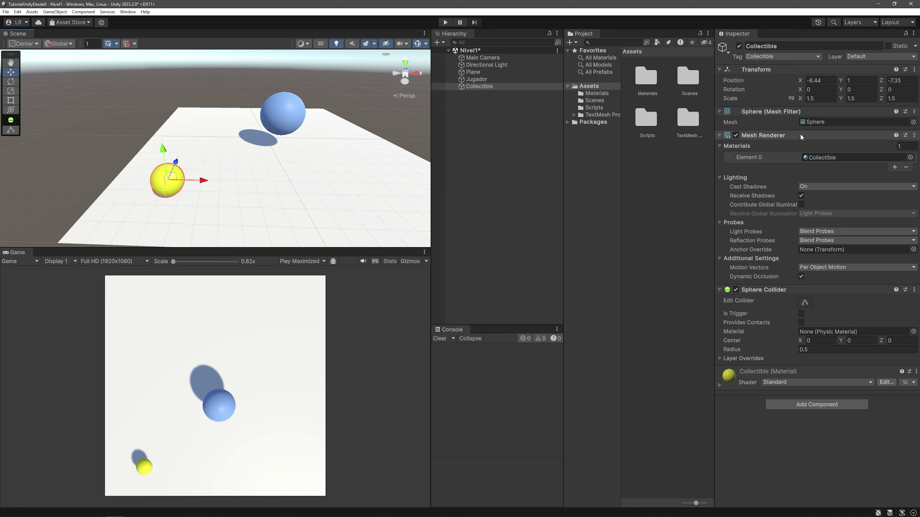
Give the Collectible a 3D Rigidbody, raise it to Y 5.8, and play the scene
click(799, 406)
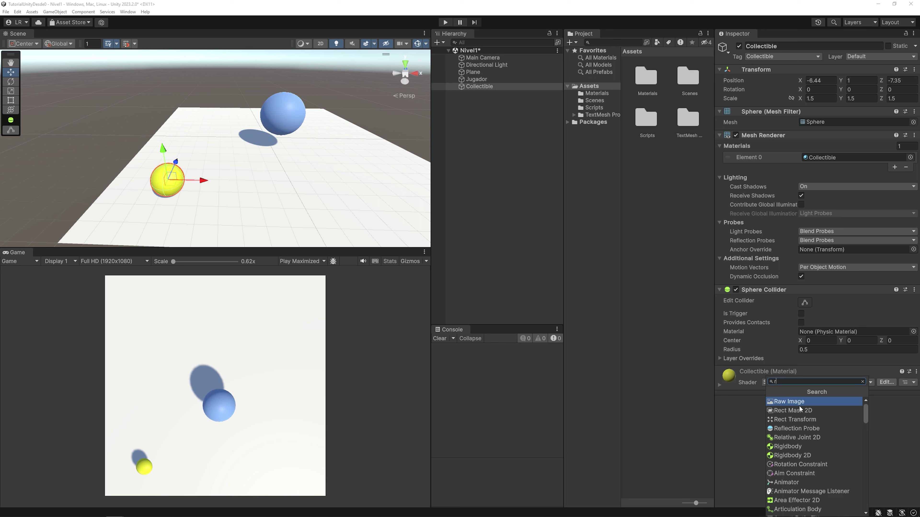
text(rigi)
click(800, 408)
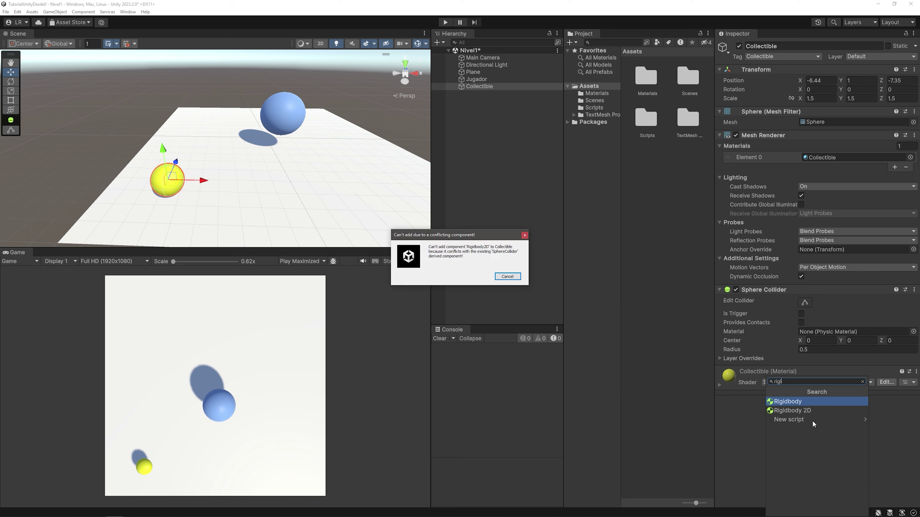
click(524, 235)
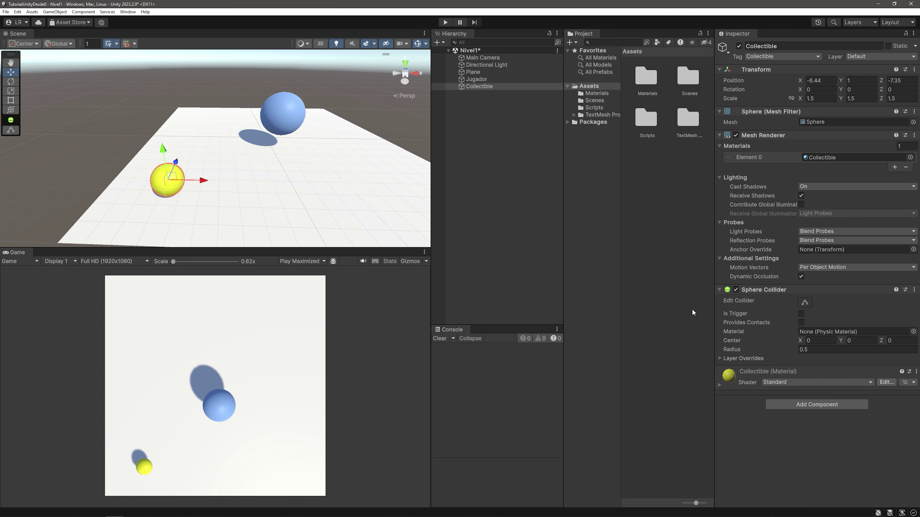
click(832, 402)
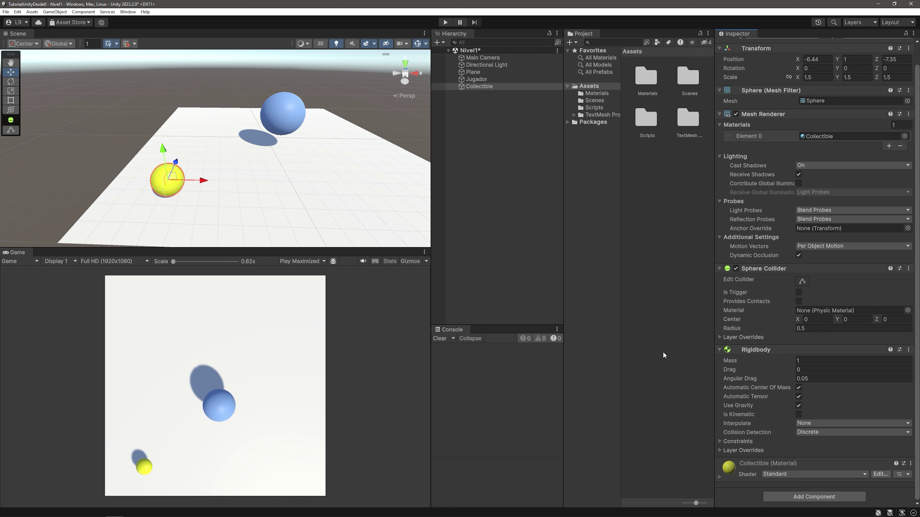
drag(163, 149, 416, 30)
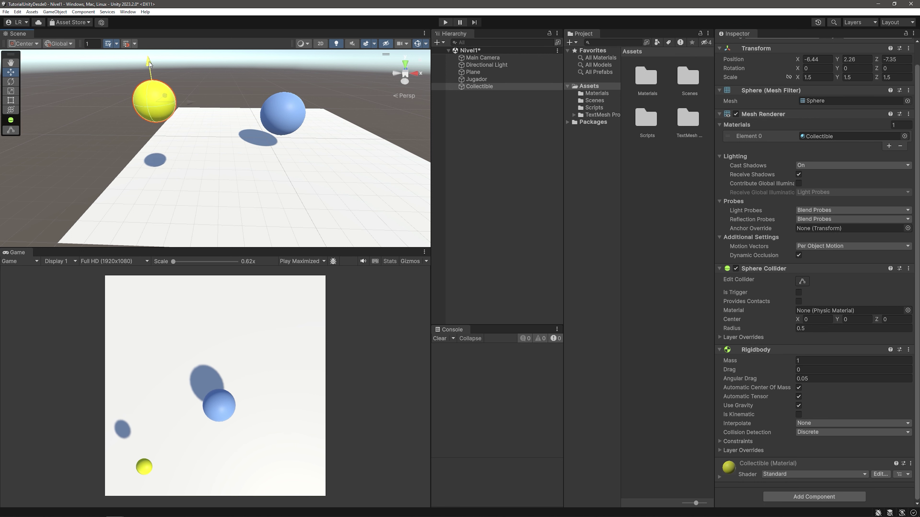
click(445, 22)
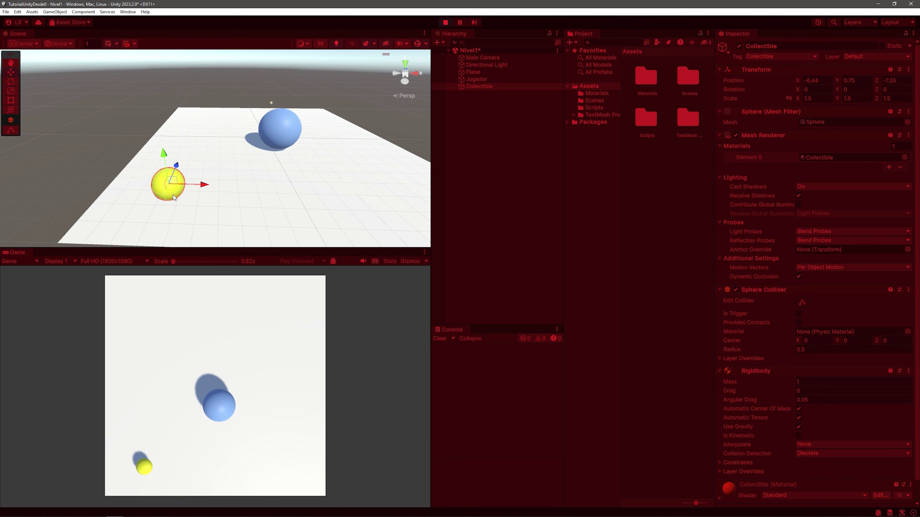
Stop play, lower the Collectible to Y 0.81, reframe the view, and run a quick test
click(445, 22)
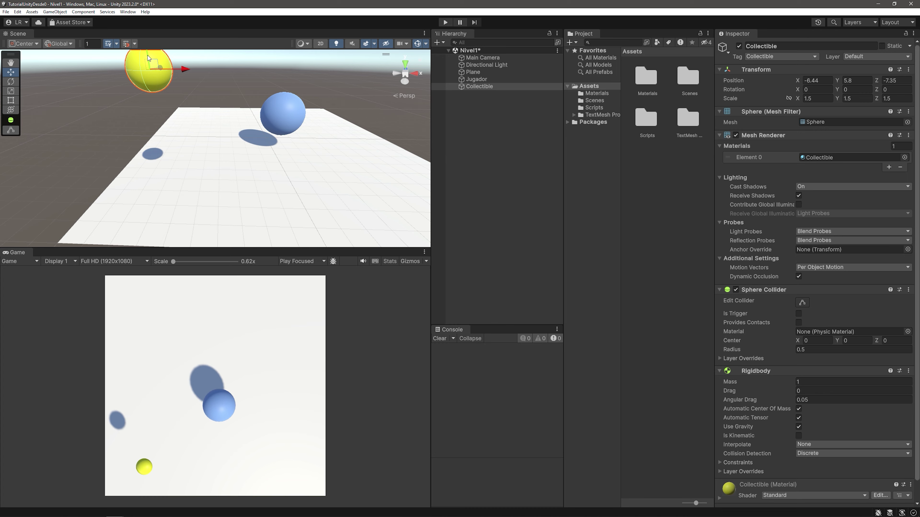
drag(149, 58, 170, 176)
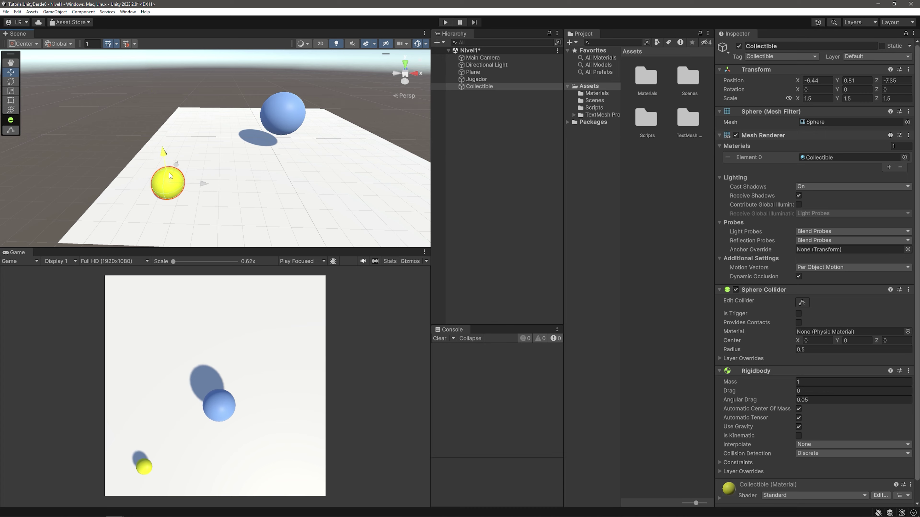
key(f)
mouse_move(170, 176)
alt+mouse_down()
mouse_move(265, 126)
mouse_move(182, 162)
alt+mouse_up()
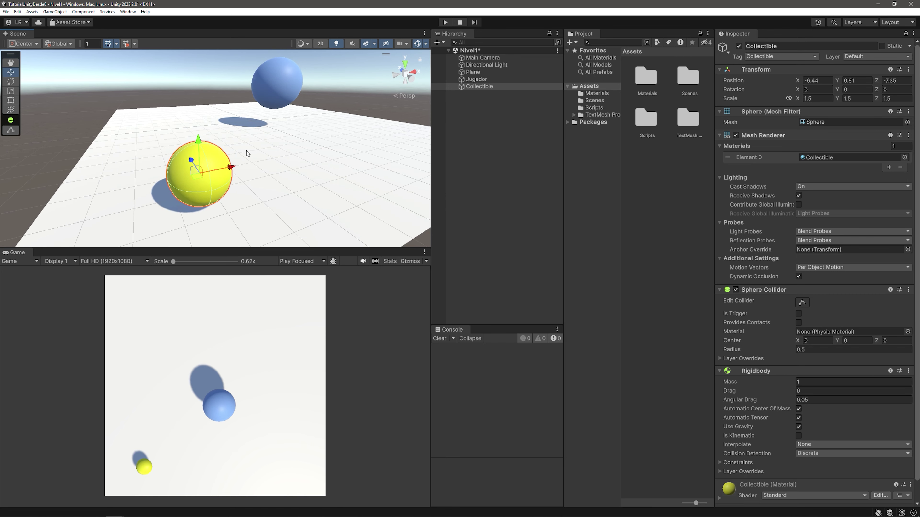
mouse_move(247, 150)
alt+mouse_down()
mouse_move(143, 149)
mouse_move(221, 166)
alt+mouse_up()
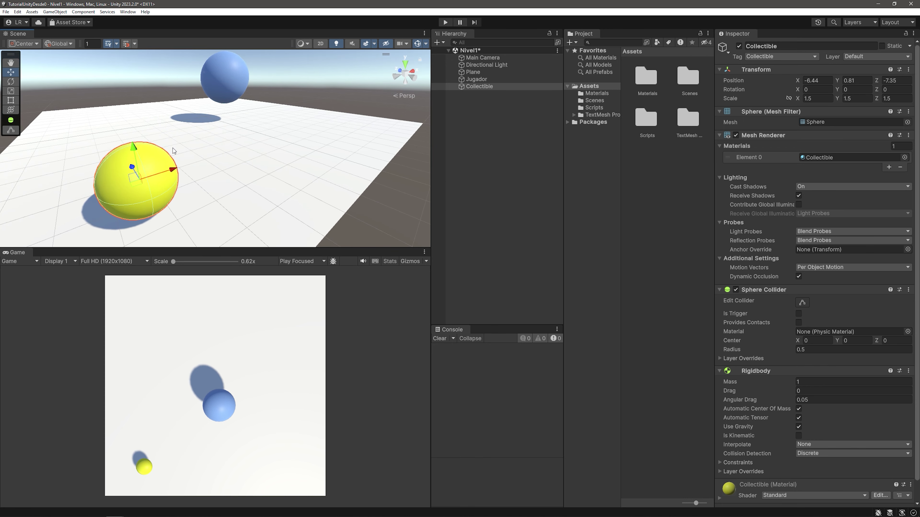
key(ctrl+p)
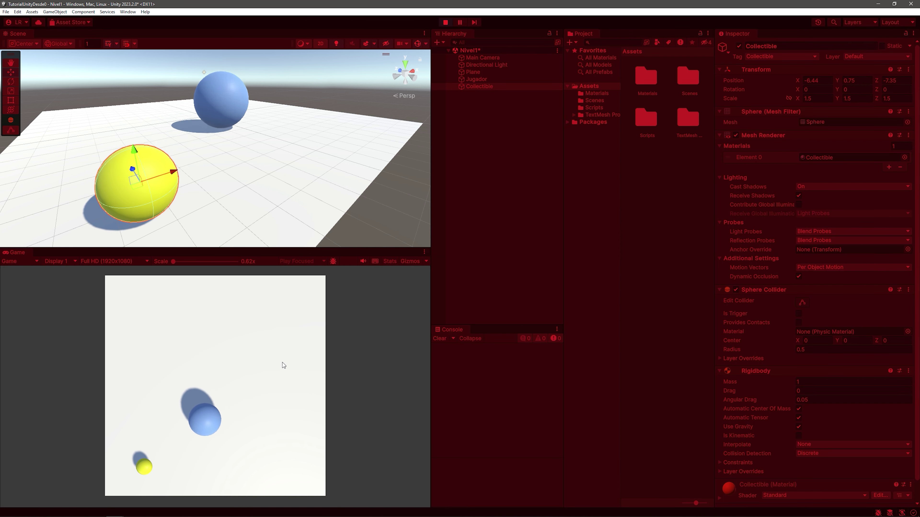
click(444, 22)
click(443, 22)
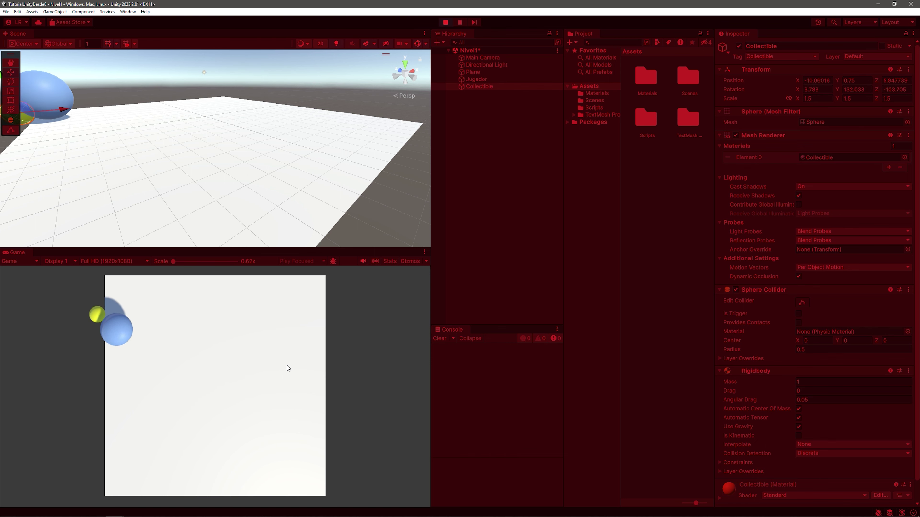
click(446, 22)
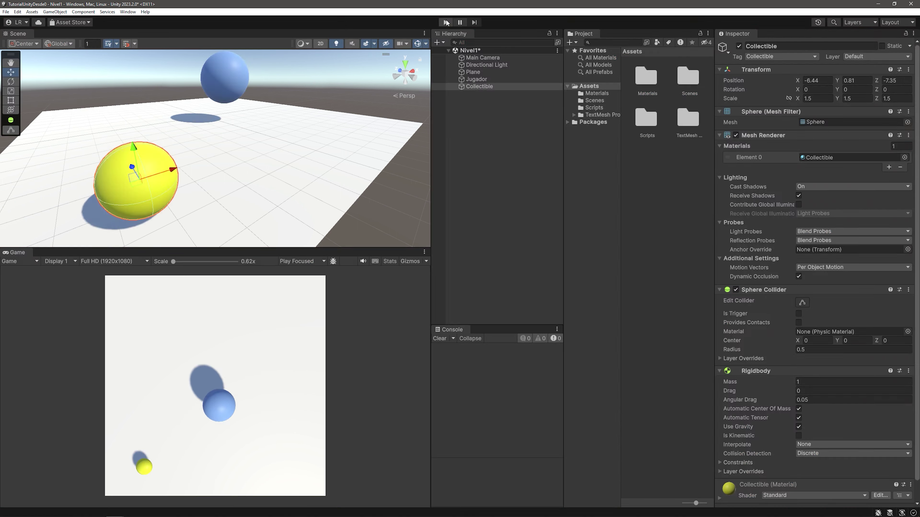
Play the scene and steer the player sphere with A, S, D, W toward the Collectible
scroll(152, 144, down, 5)
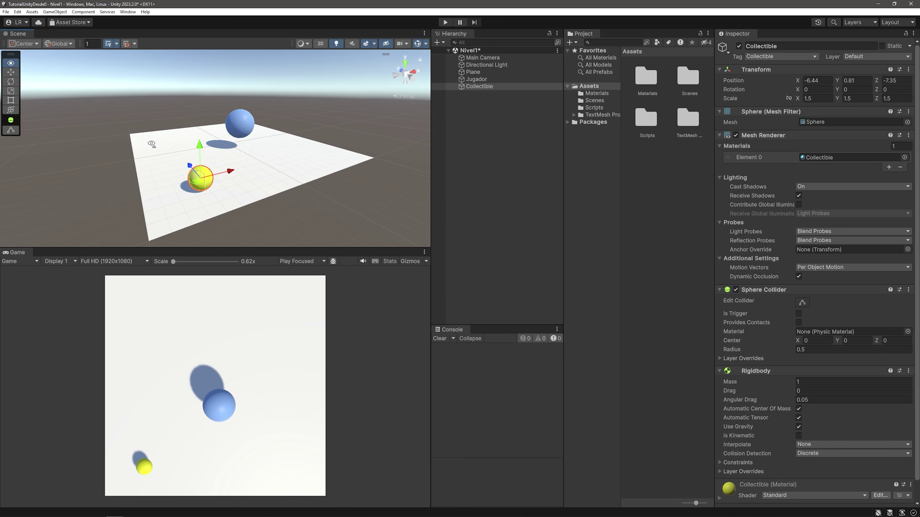
alt+drag(151, 144, 318, 172)
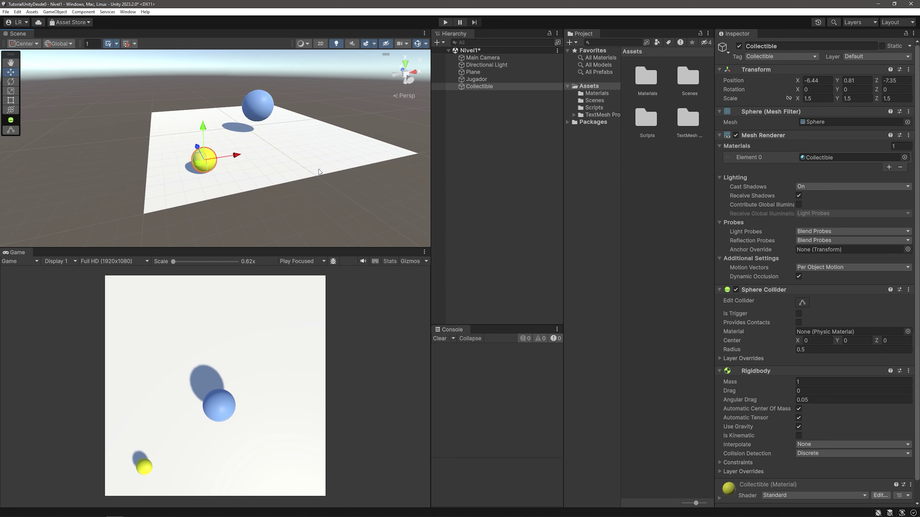
click(446, 22)
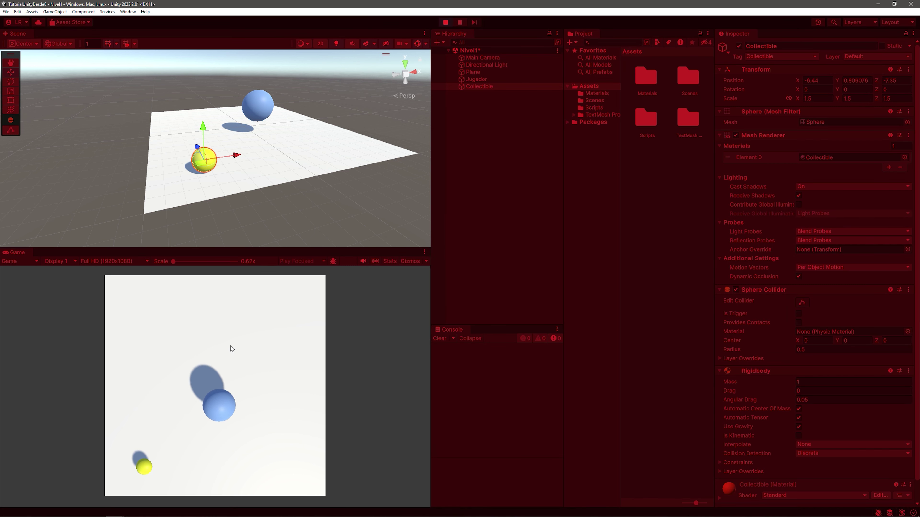
key(a)
key(s)
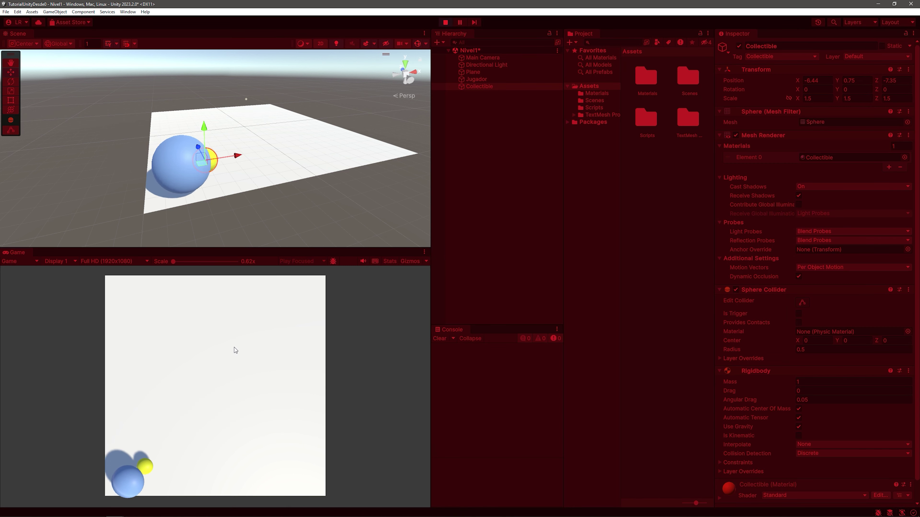
key(d)
key(w)
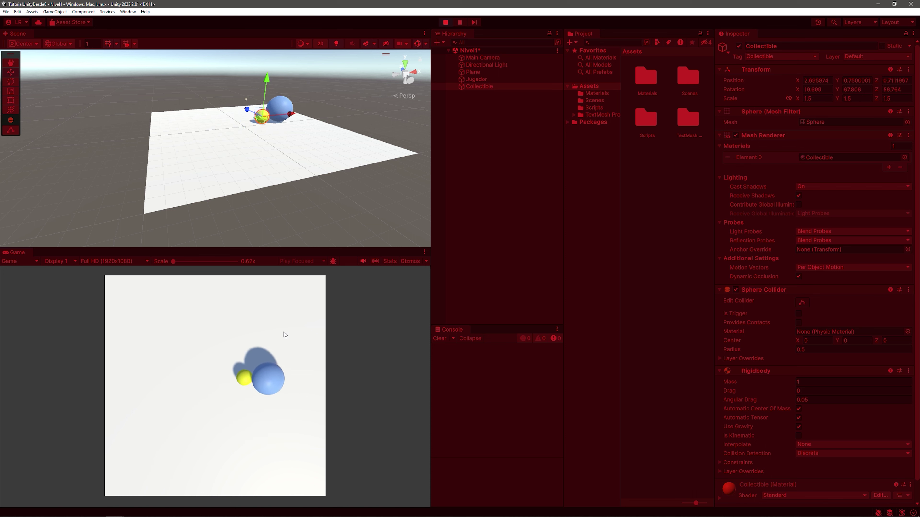
key(a)
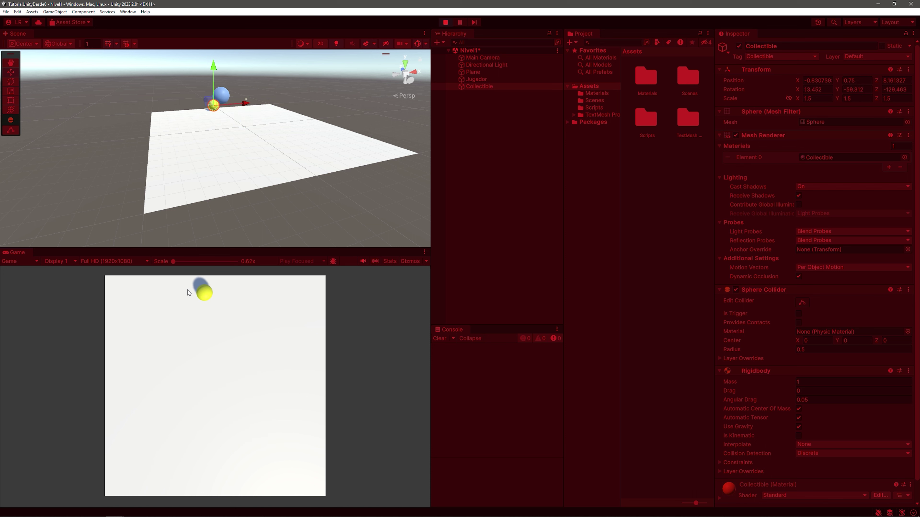
click(445, 22)
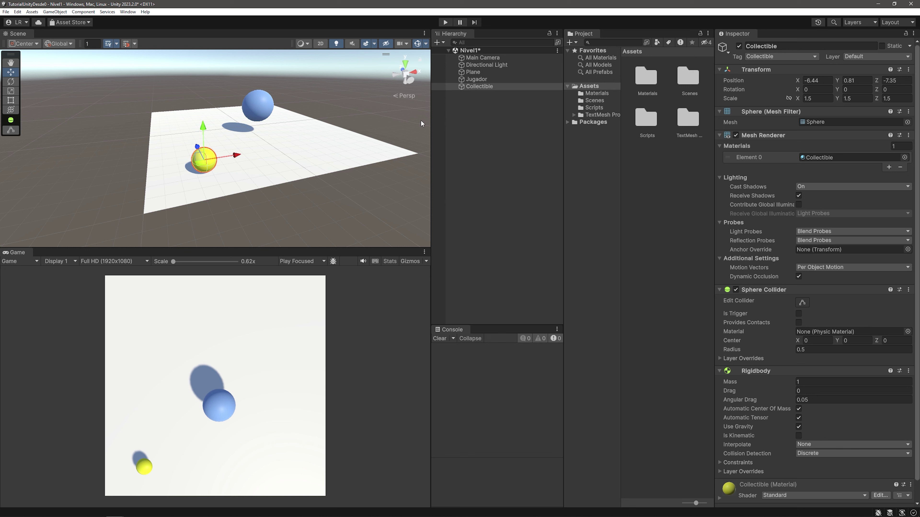
Select the blue Jugador sphere and open its Jugador script in Visual Studio
click(258, 105)
mouse_move(257, 105)
alt+mouse_down()
mouse_move(241, 94)
mouse_move(261, 112)
alt+mouse_up()
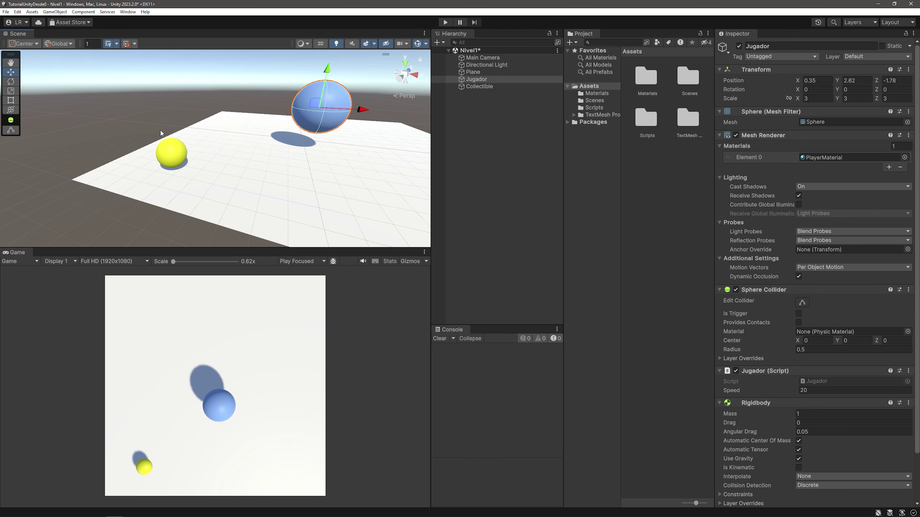
alt+drag(259, 144, 290, 126)
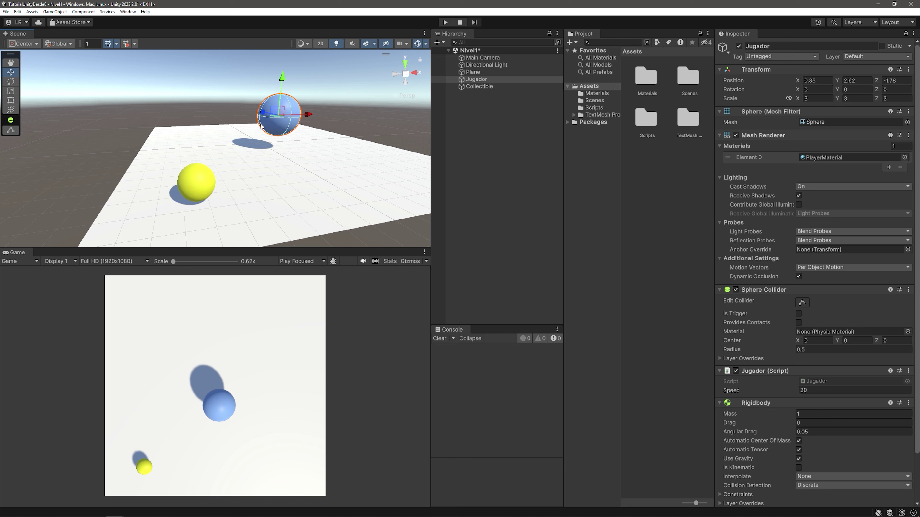
click(207, 173)
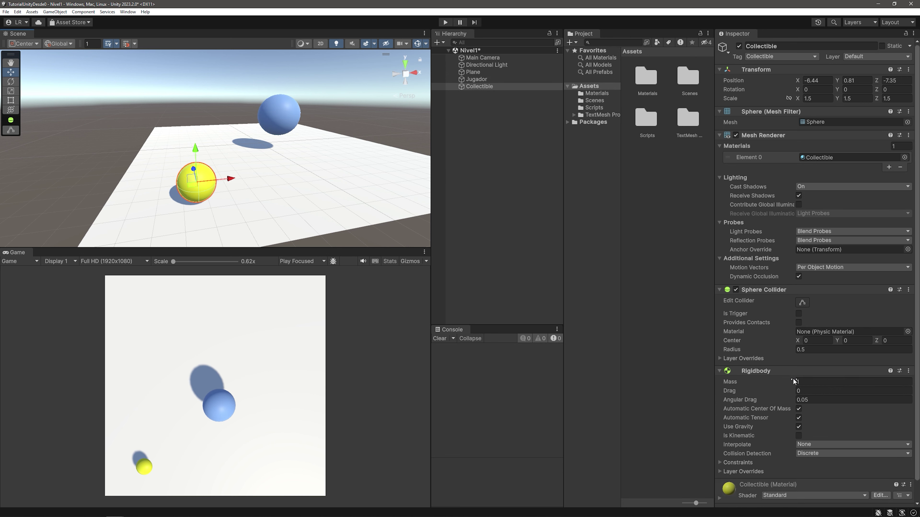
click(272, 116)
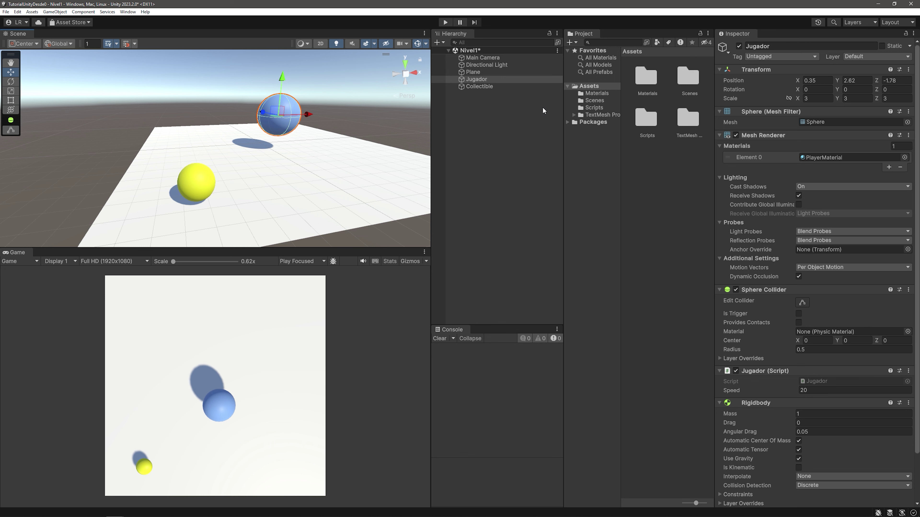
scroll(732, 211, down, 3)
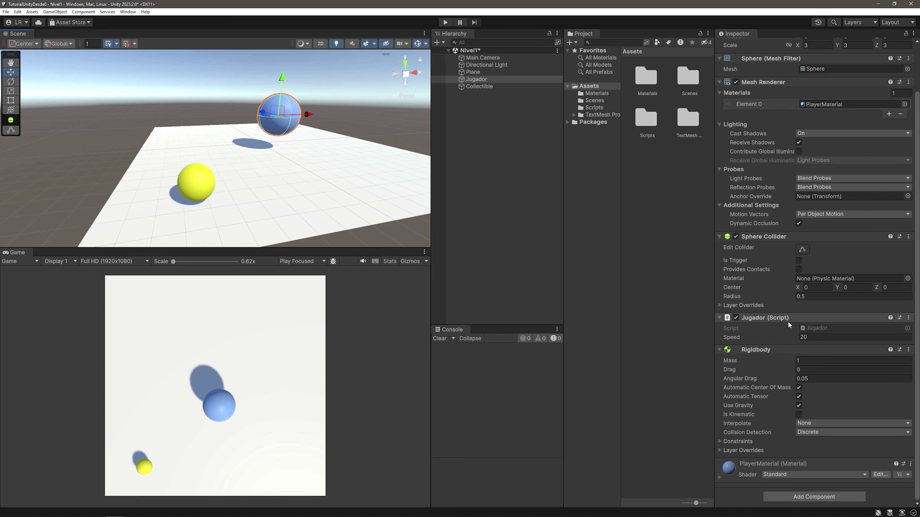
double_click(822, 330)
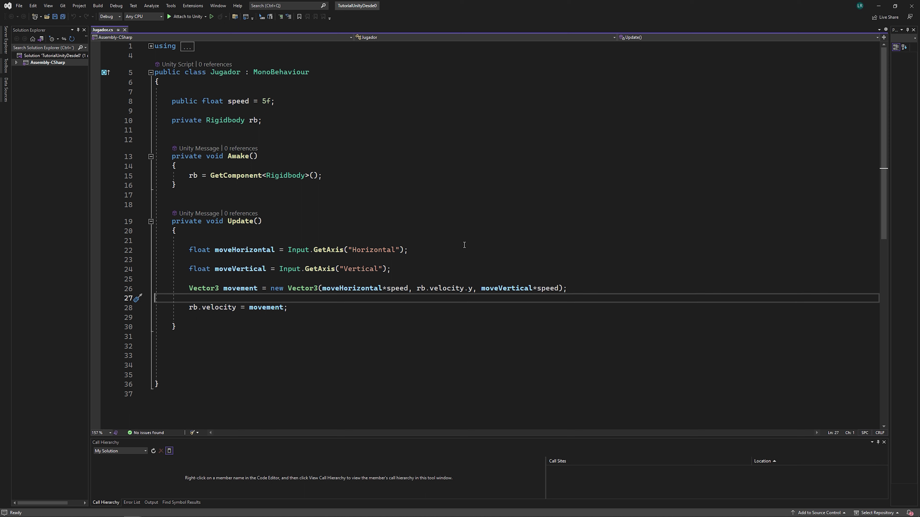
Highlight the Awake and Update methods to review the Jugador script
mouse_move(172, 160)
mouse_down()
mouse_move(192, 168)
mouse_move(184, 186)
mouse_up()
drag(167, 222, 184, 331)
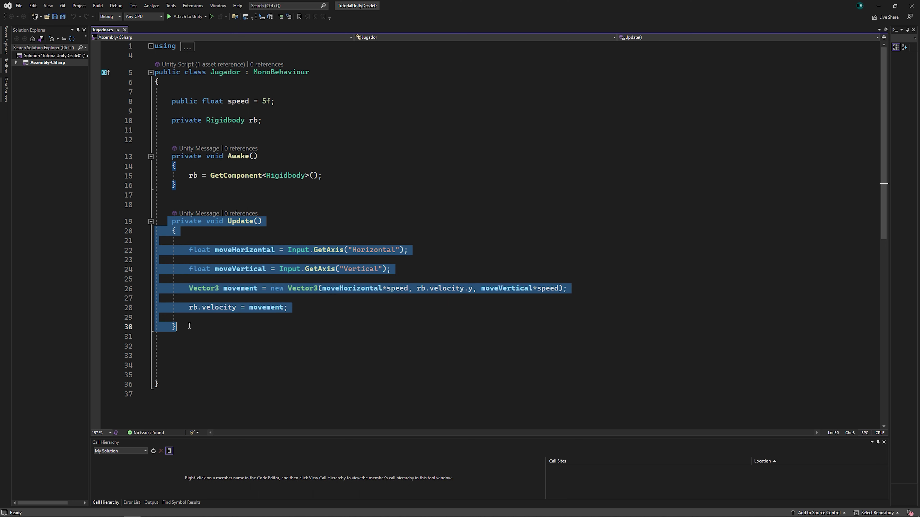
click(183, 331)
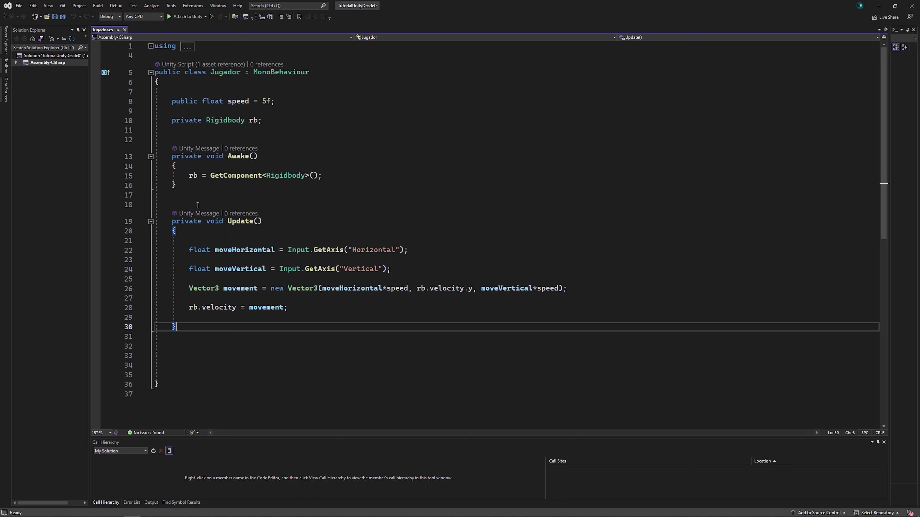
click(268, 224)
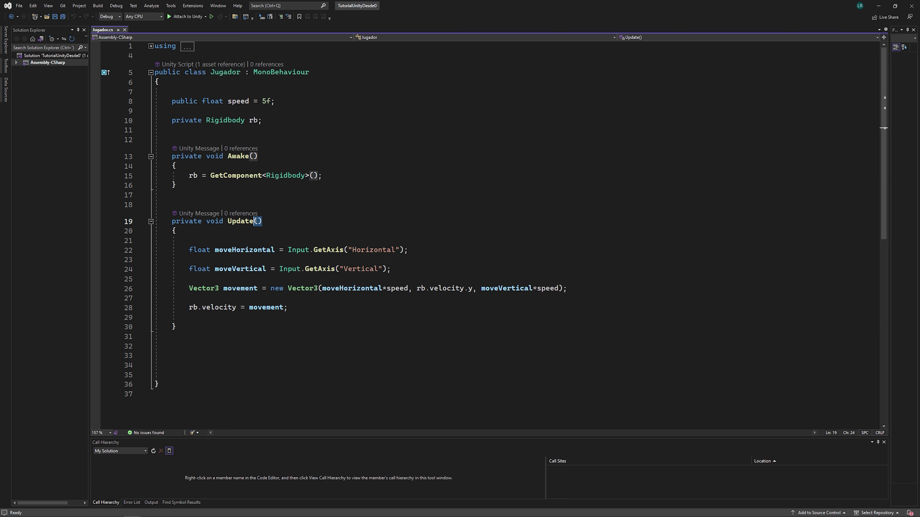
key(Left)
key(Left)
drag(172, 222, 202, 221)
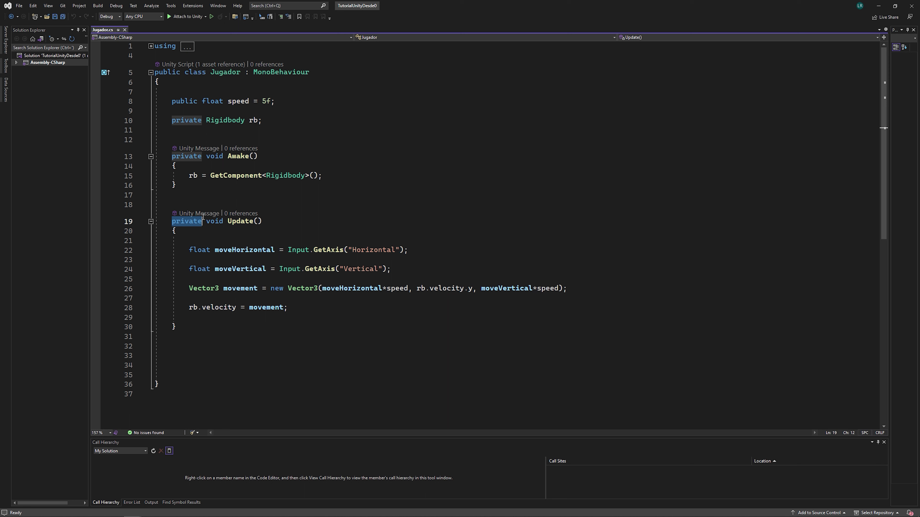
click(190, 343)
click(176, 327)
click(190, 346)
Insert blank lines after Update's closing brace and place the cursor on line 33
click(189, 307)
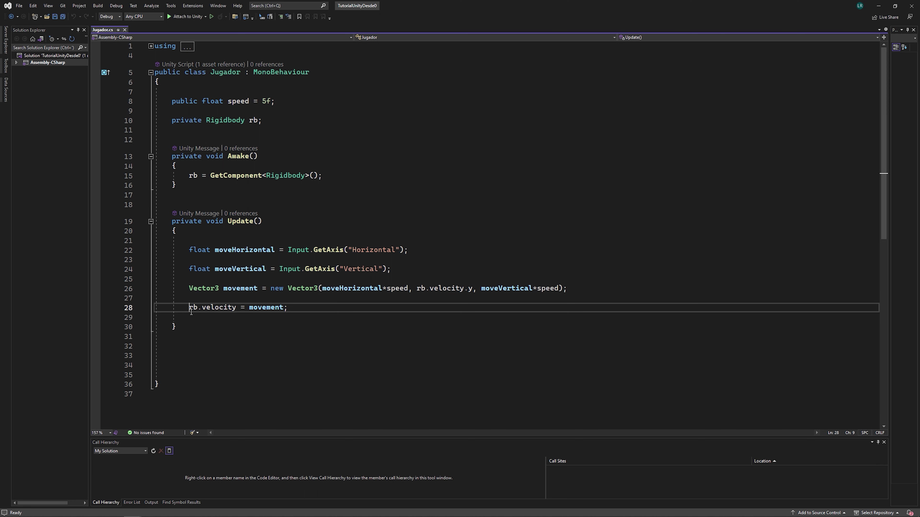
key(Down)
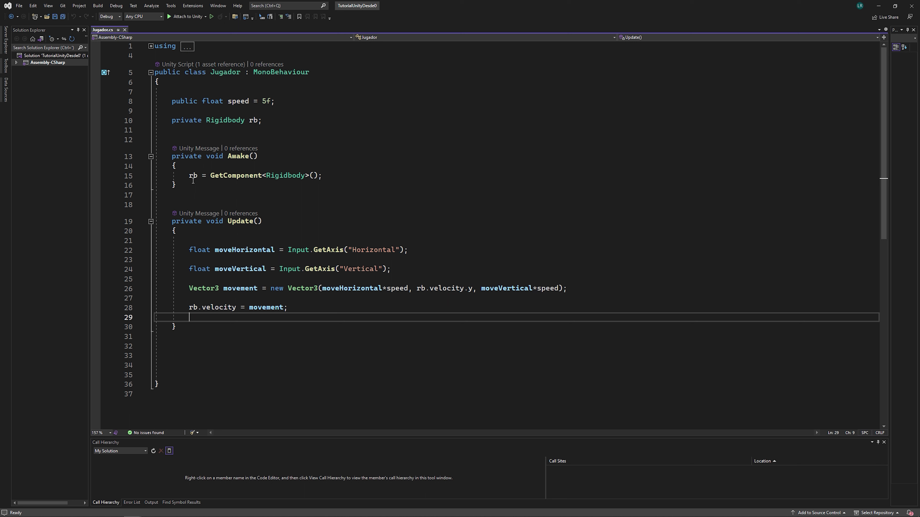
key(Down)
key(Return)
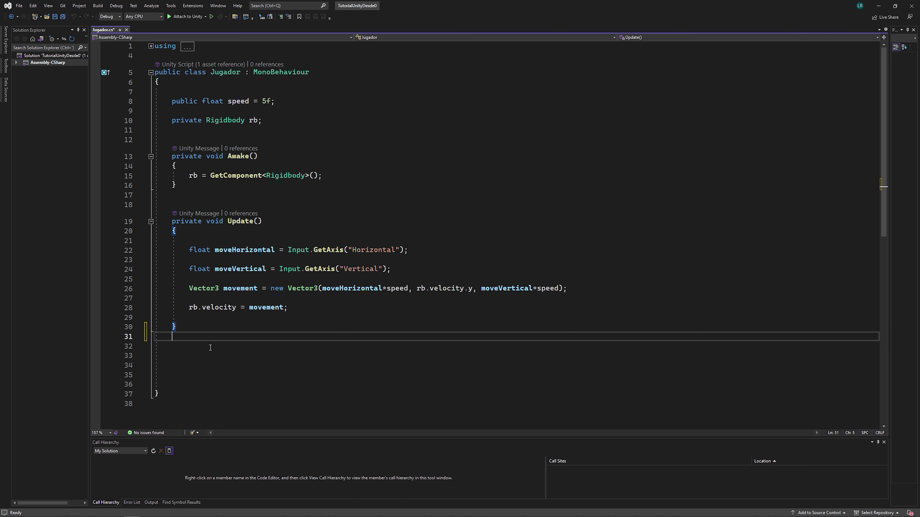
key(Return)
key(Return)
drag(210, 347, 172, 375)
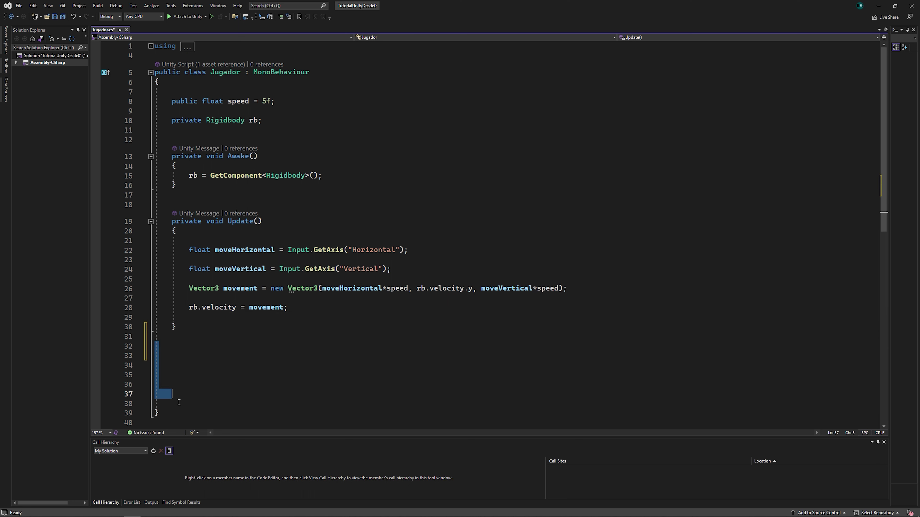
drag(170, 221, 174, 319)
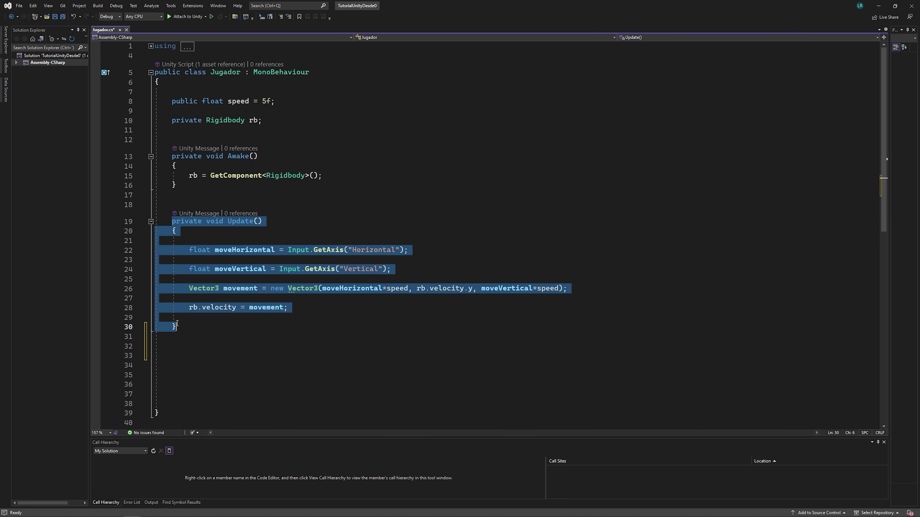
click(172, 157)
drag(173, 156, 176, 186)
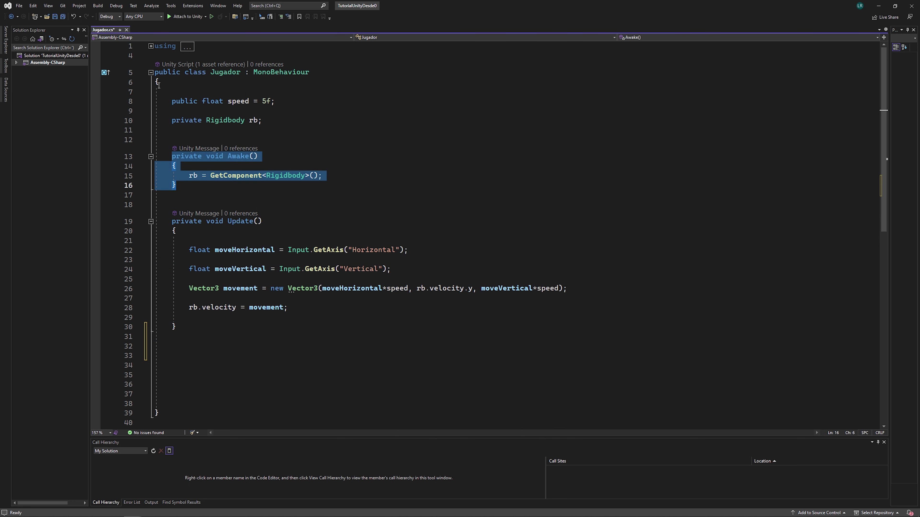
drag(156, 78, 159, 414)
click(161, 413)
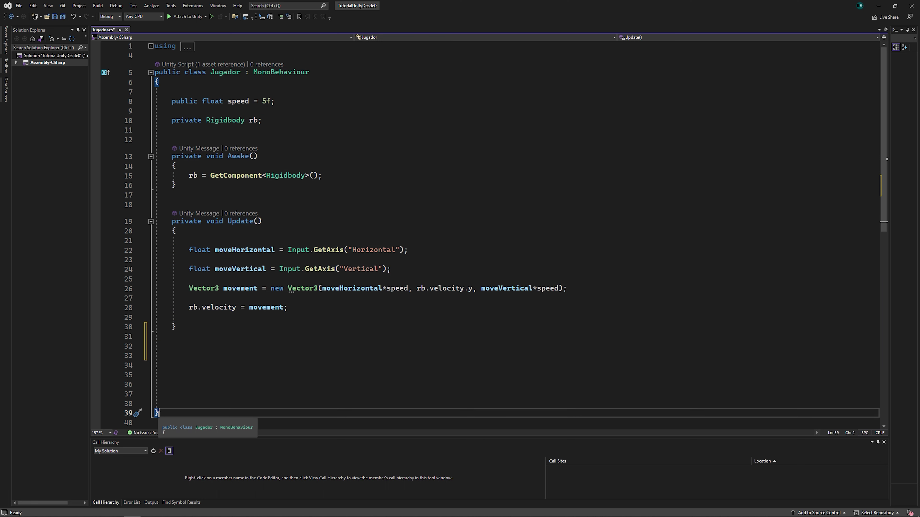
click(180, 357)
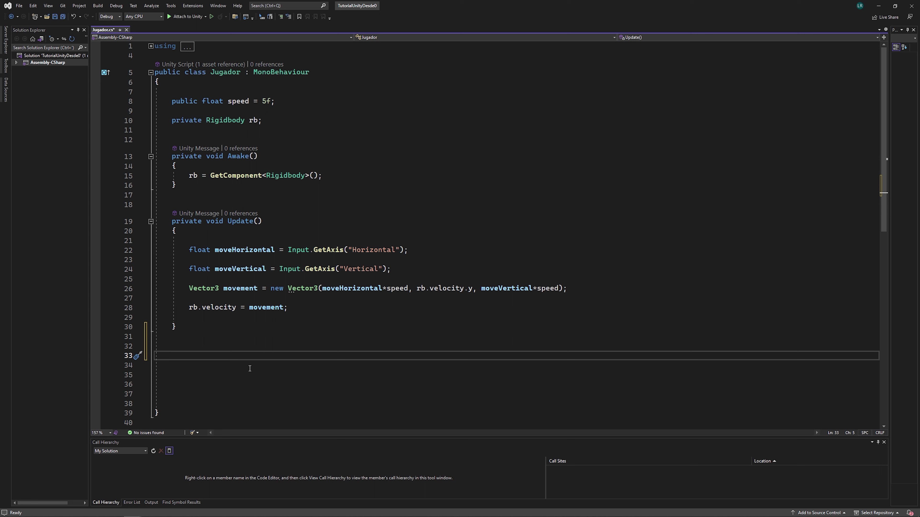
Insert an OnCollisionEnter method via IntelliSense ('oncoll') and remove the extra blank lines
text(oncoll)
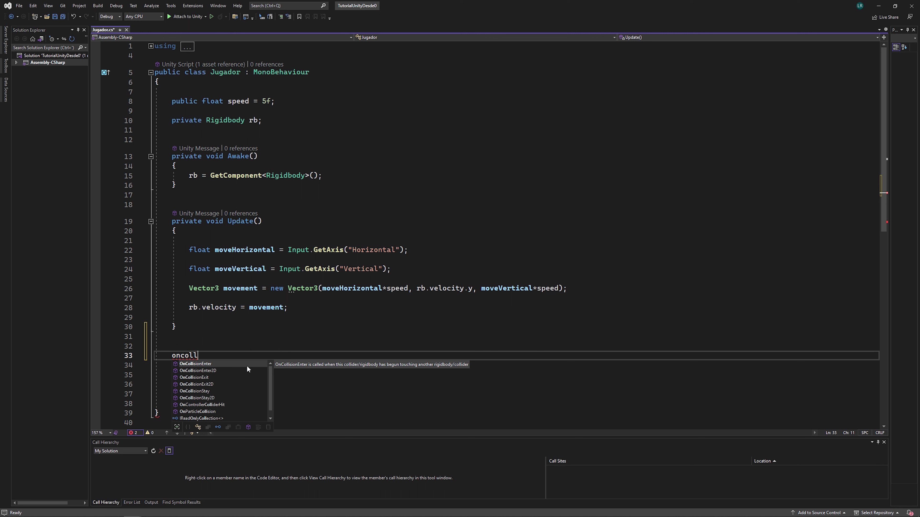
double_click(218, 363)
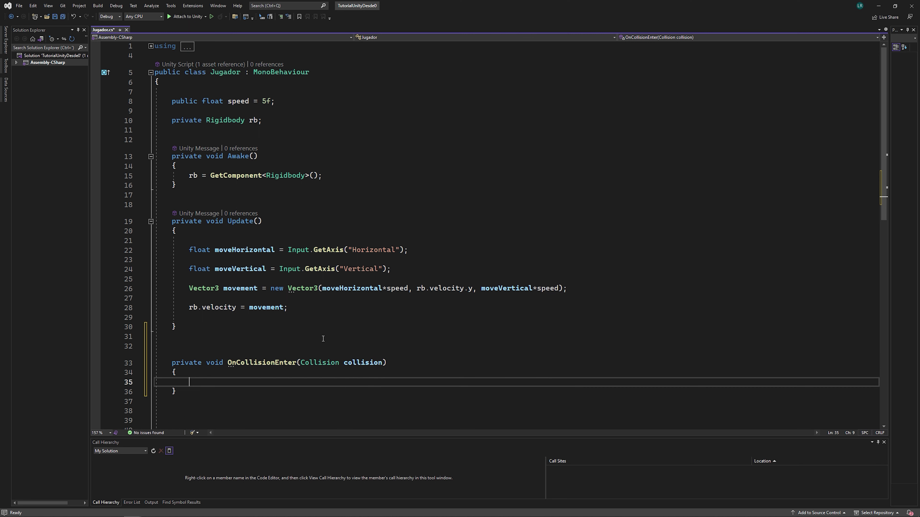
scroll(224, 301, down, 4)
click(224, 315)
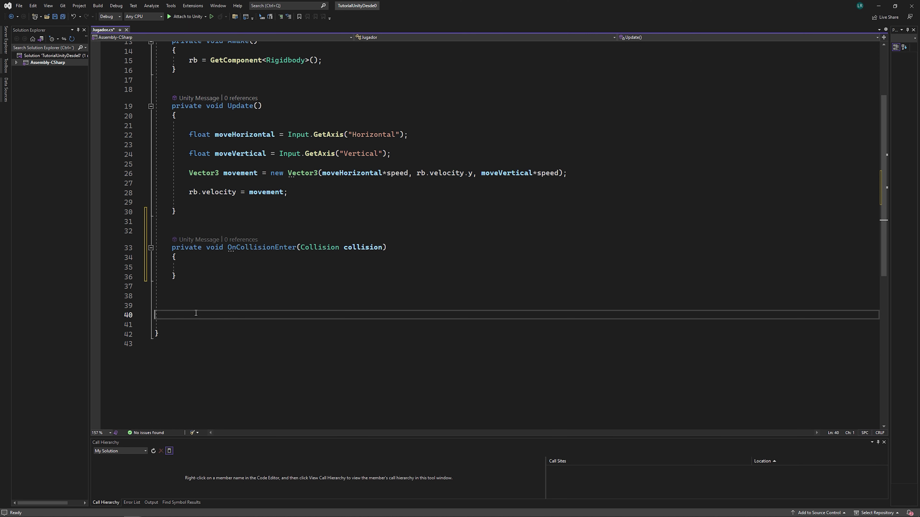
key(BackSpace)
key(BackSpace)
key(BackSpace)
Highlight the OnCollisionEnter name, its Collision type, and the collision parameter
click(289, 253)
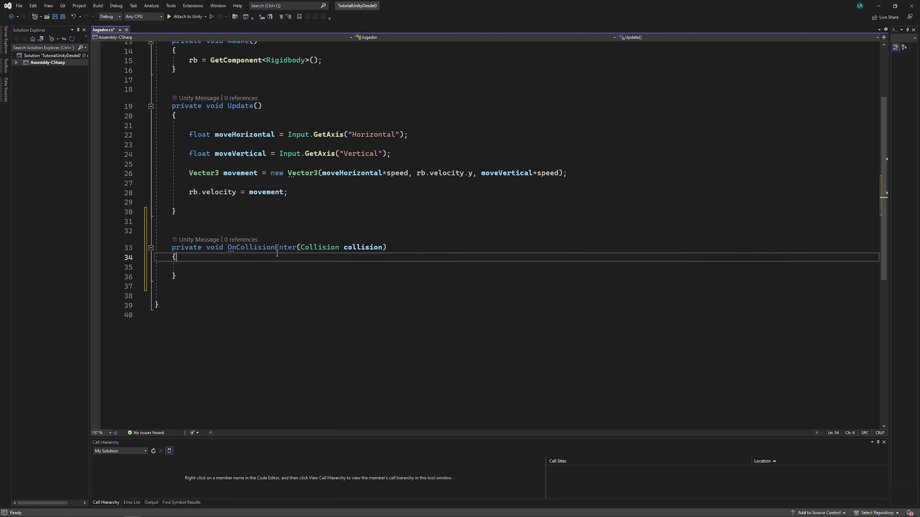
double_click(276, 247)
click(319, 248)
triple_click(319, 247)
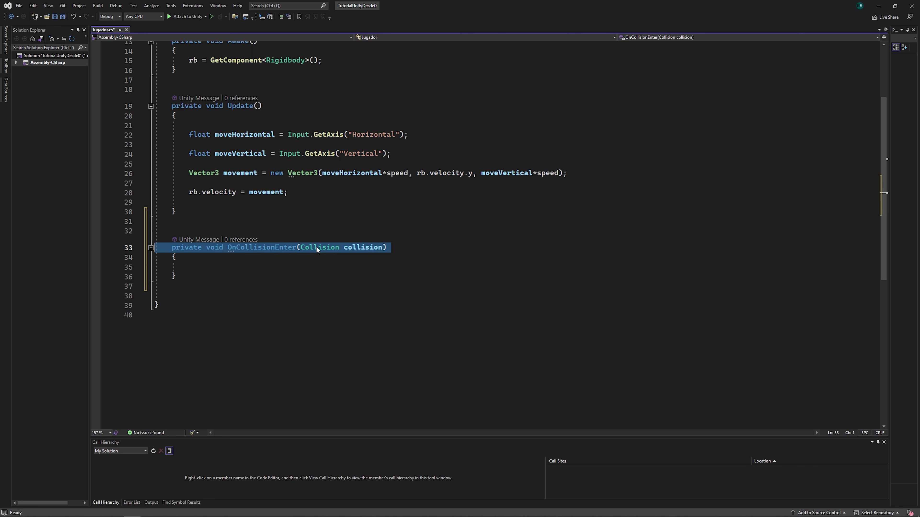
click(316, 247)
double_click(312, 247)
click(351, 252)
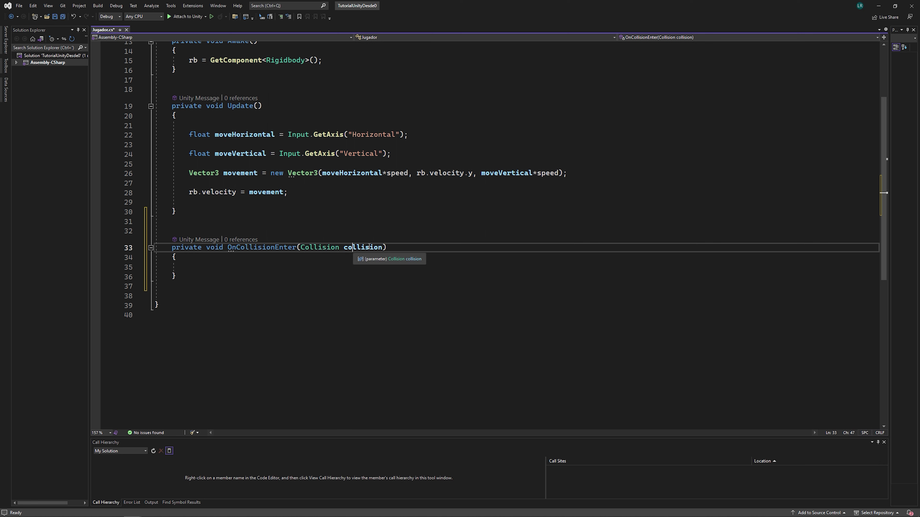
double_click(333, 249)
click(360, 247)
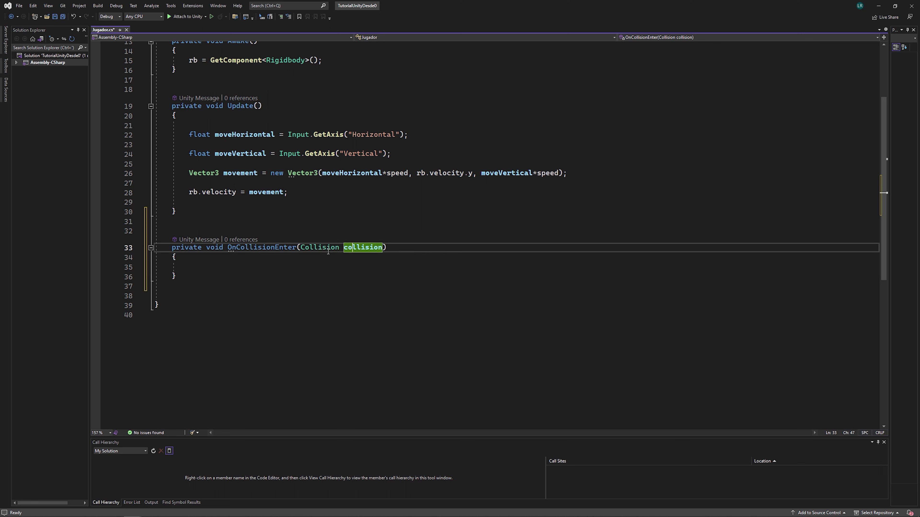
double_click(362, 247)
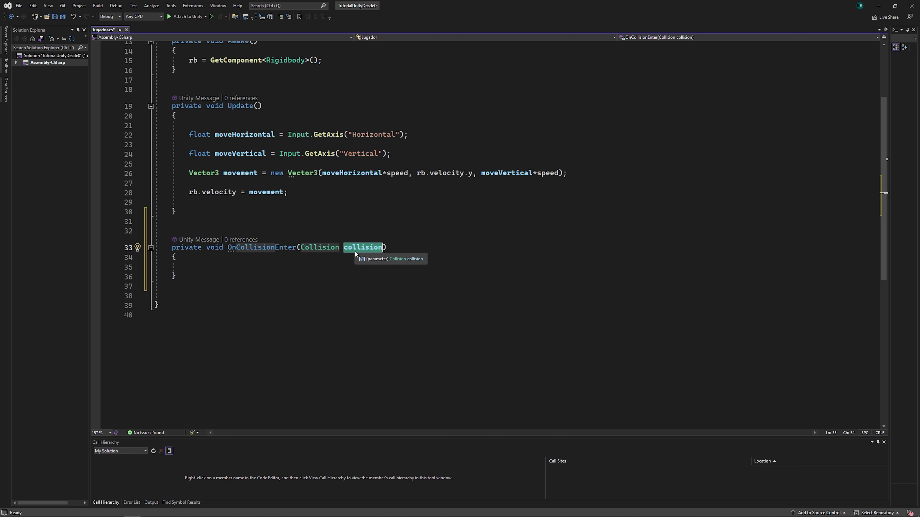
Switch to Unity and reopen Jugador.cs in Visual Studio at OnCollisionEnter
click(878, 6)
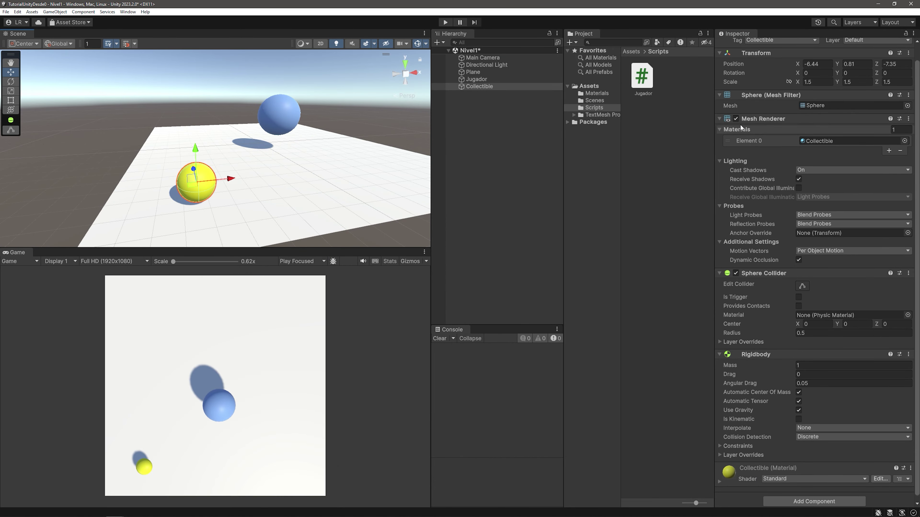
scroll(755, 202, up, 2)
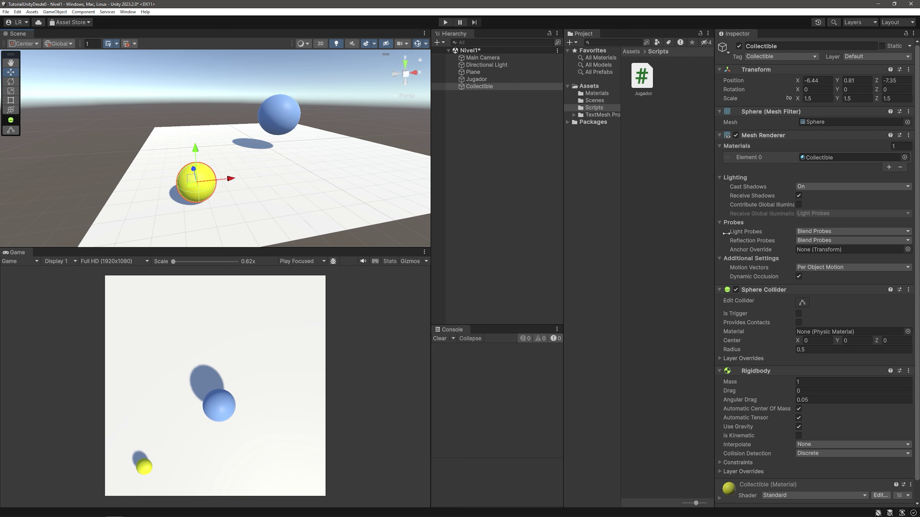
double_click(642, 77)
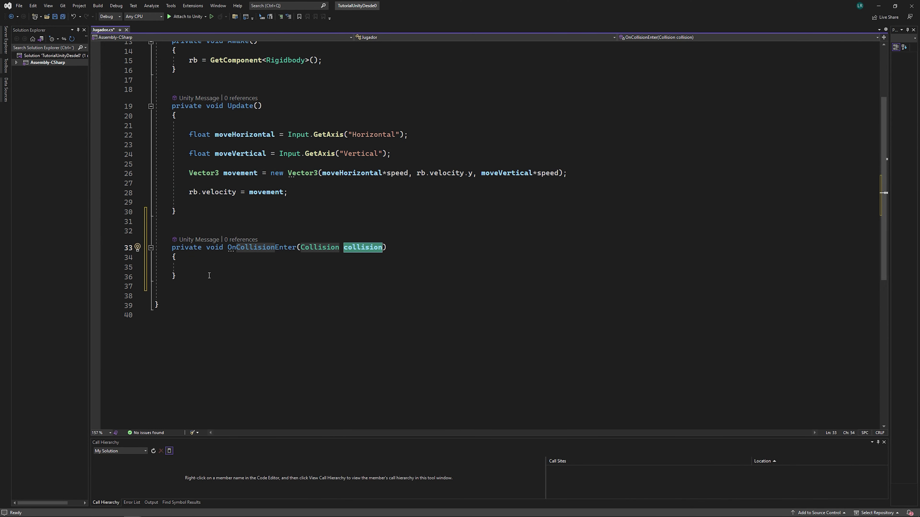
Add an if snippet inside OnCollisionEnter with collision.transform as its condition
click(229, 268)
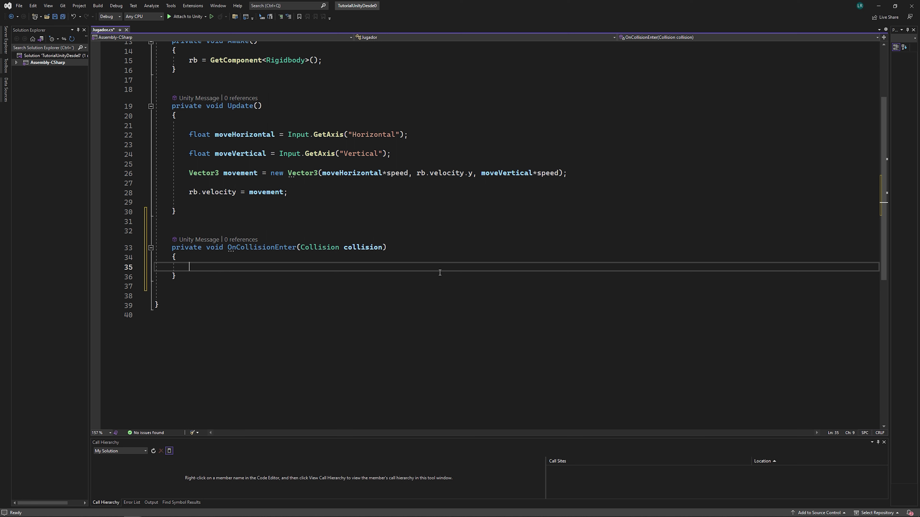
text(if)
key(Tab)
key(Tab)
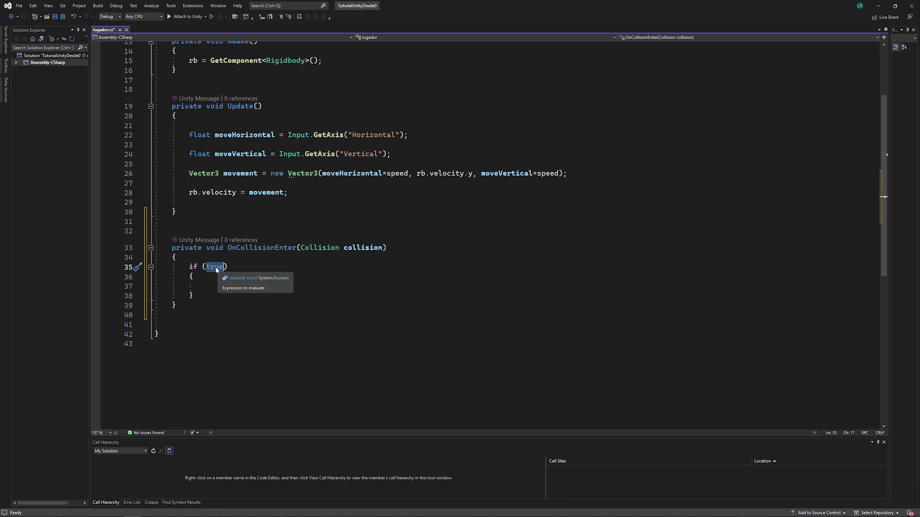
text(coll)
key(Tab)
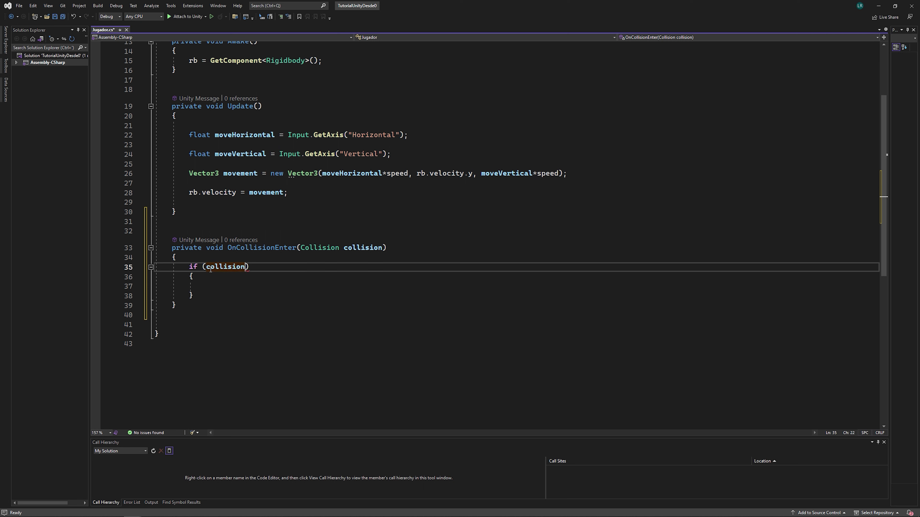
text(.tra)
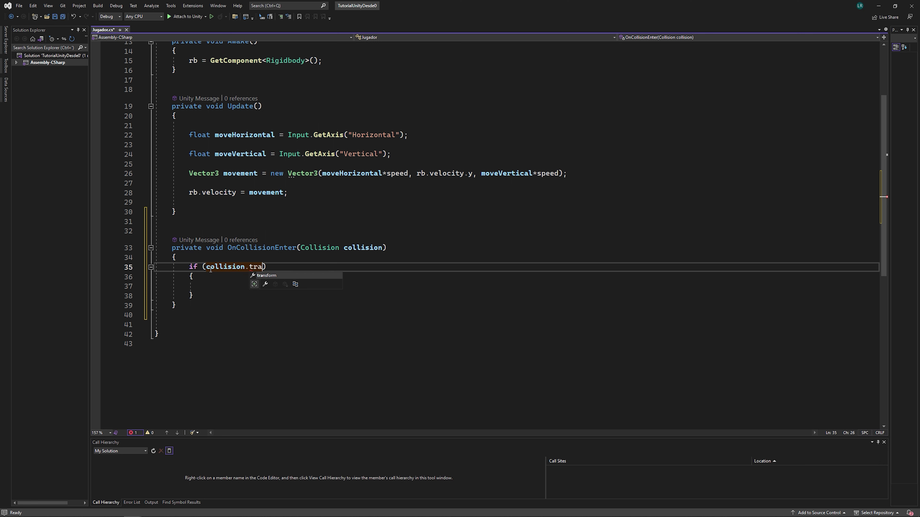
key(Tab)
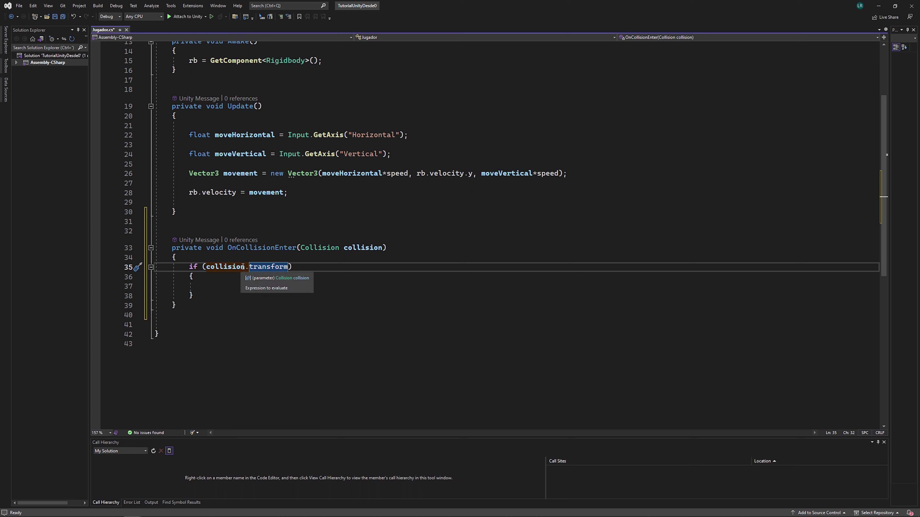
Extend the condition to collision.transform.CompareTag(), without a trailing semicolon
click(360, 248)
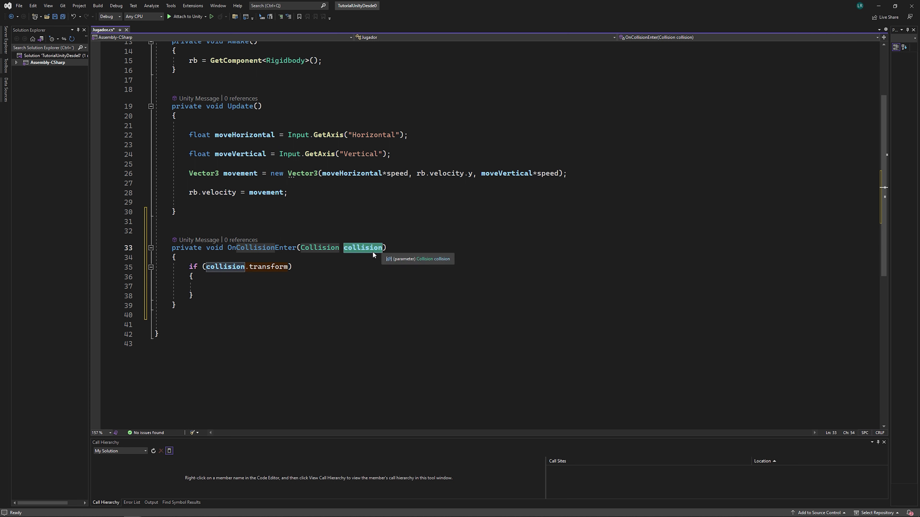
double_click(262, 267)
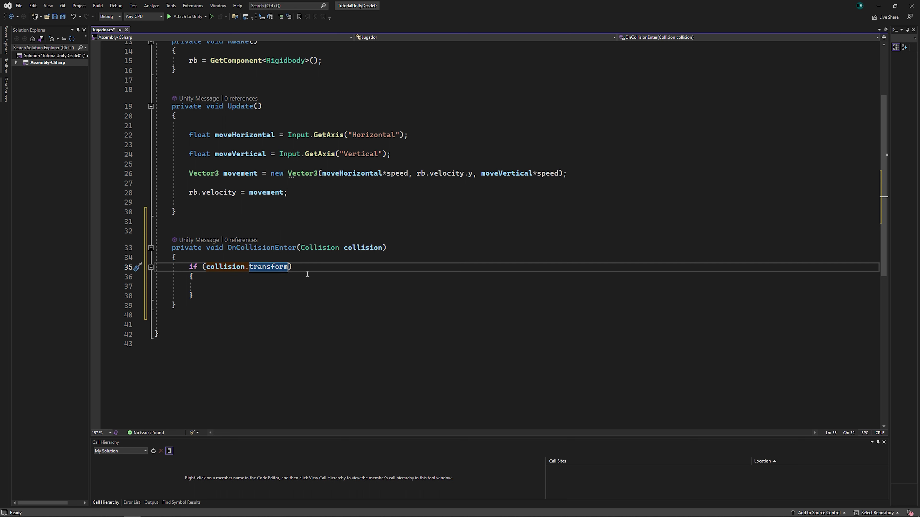
key(Right)
text(.c)
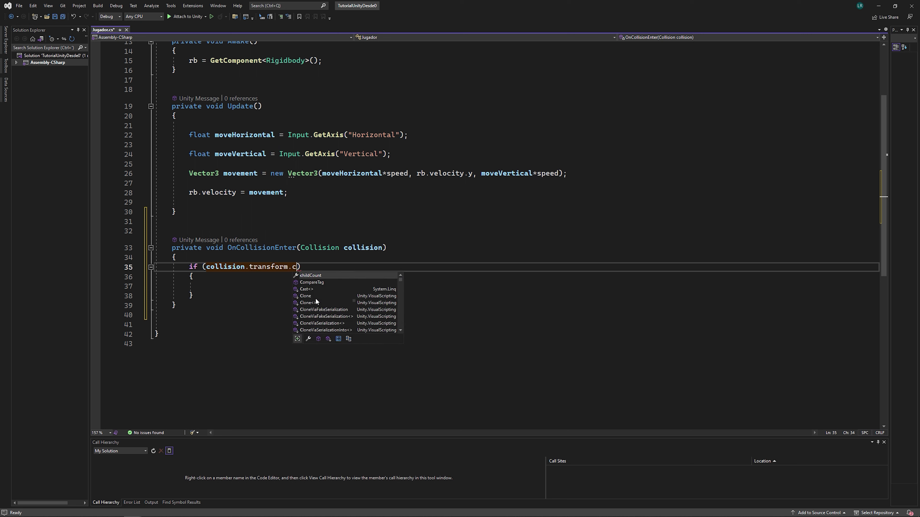
text(om)
key(Tab)
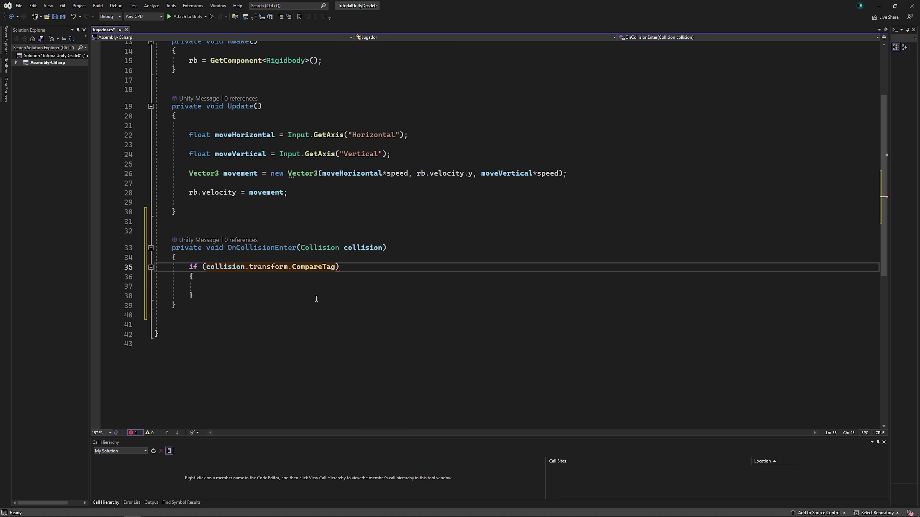
text(();)
key(BackSpace)
mouse_move(322, 267)
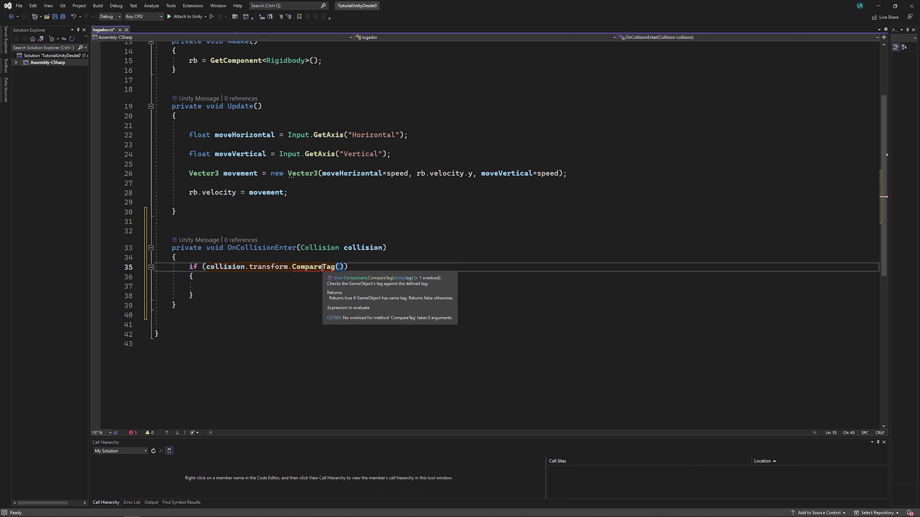
ctrl+scroll(322, 267, up, 1)
ctrl+scroll(323, 267, up, 1)
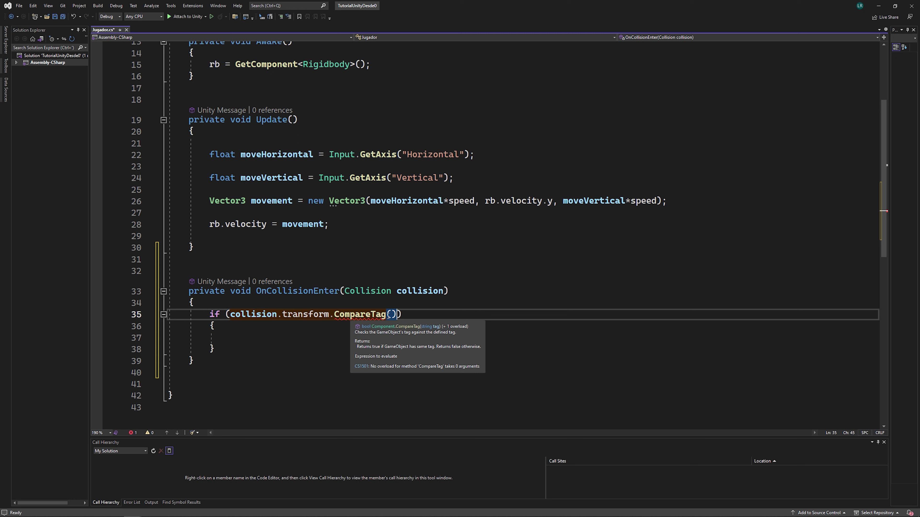
Type "Collectible" inside CompareTag's parentheses, fixing the extra 'e'
key(Left)
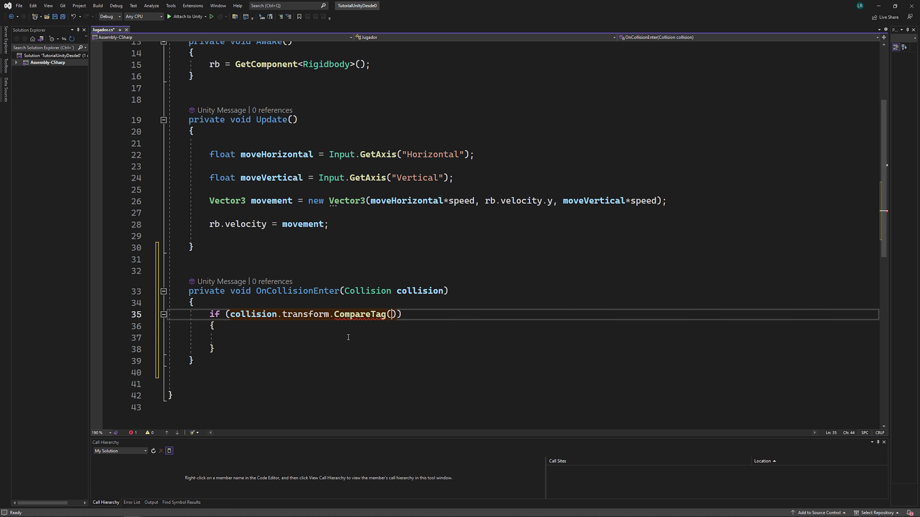
text("Collect)
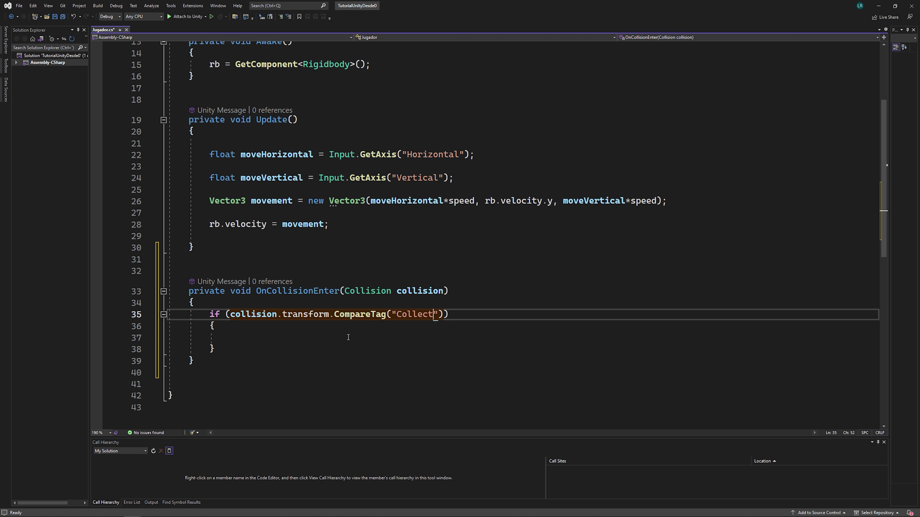
text(iblee)
key(BackSpace)
scroll(348, 337, down, 3)
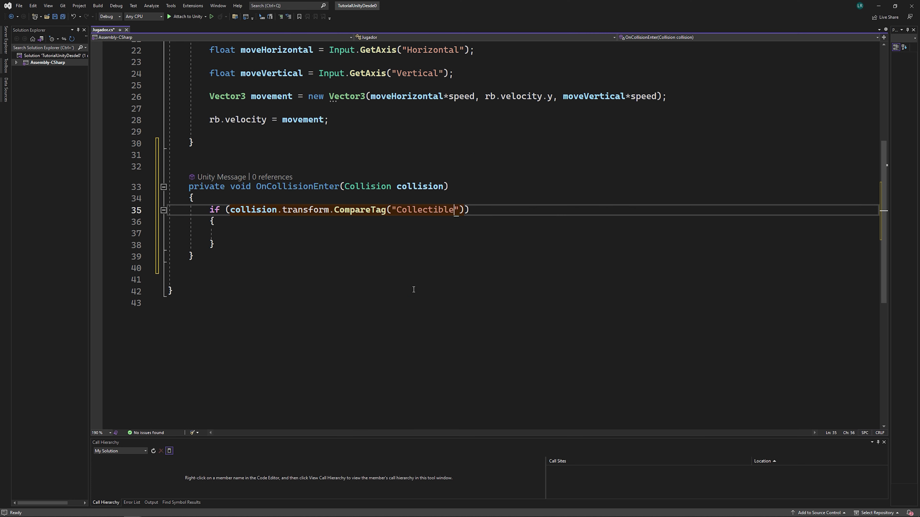
double_click(403, 208)
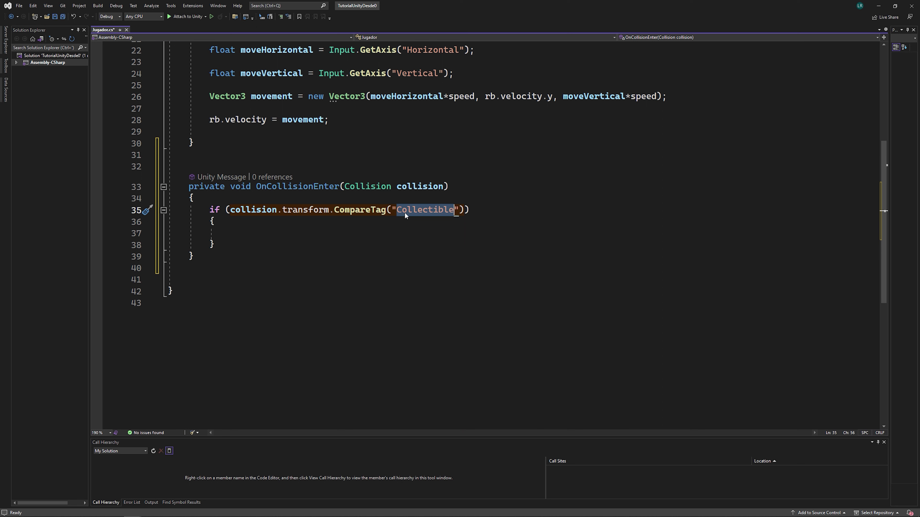
click(422, 231)
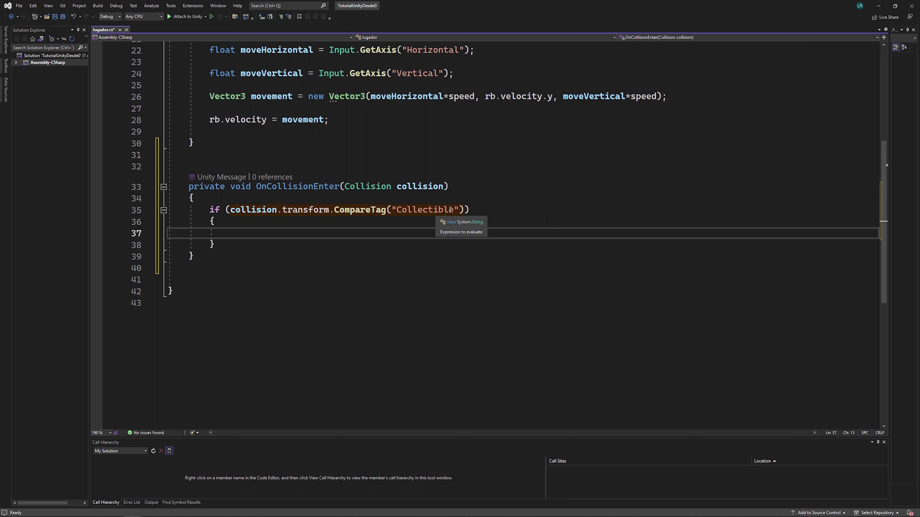
Highlight the "Collectible" string in the tag check to review it
drag(397, 209, 454, 210)
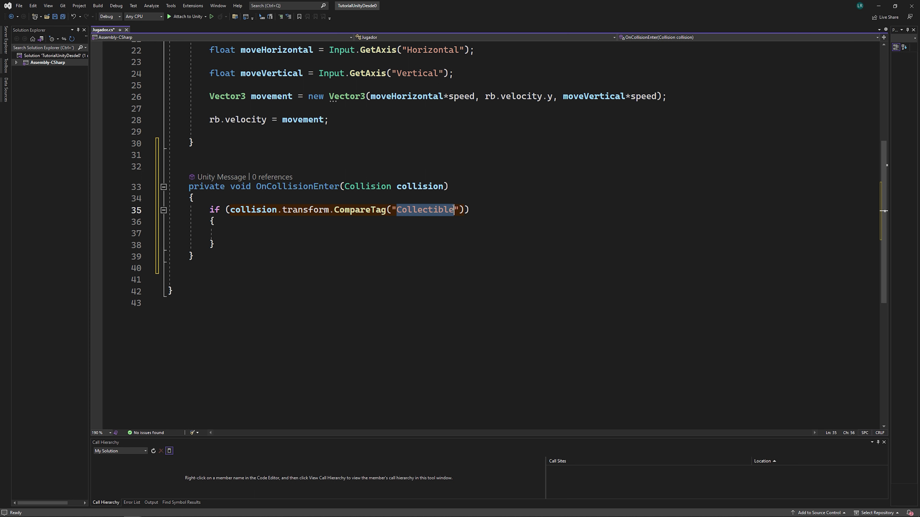
click(432, 225)
scroll(432, 226, up, 3)
scroll(430, 228, up, 2)
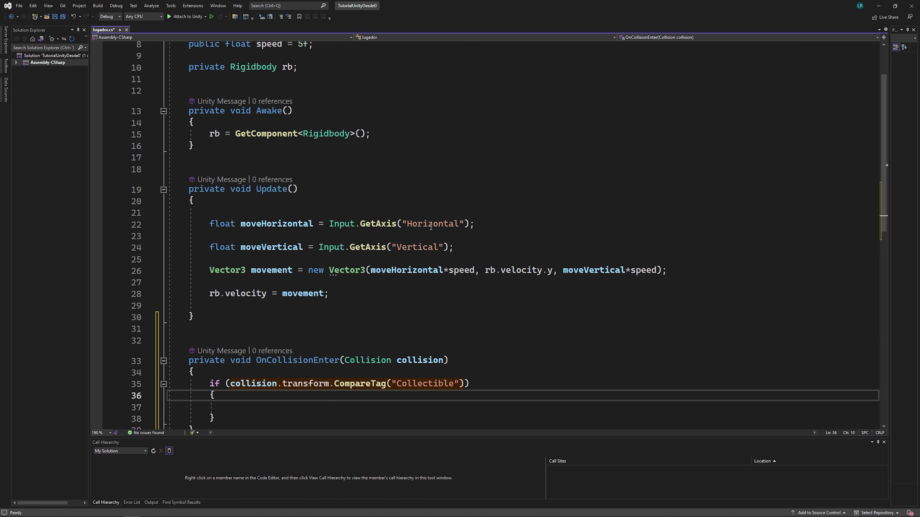
scroll(430, 228, up, 2)
scroll(423, 228, down, 6)
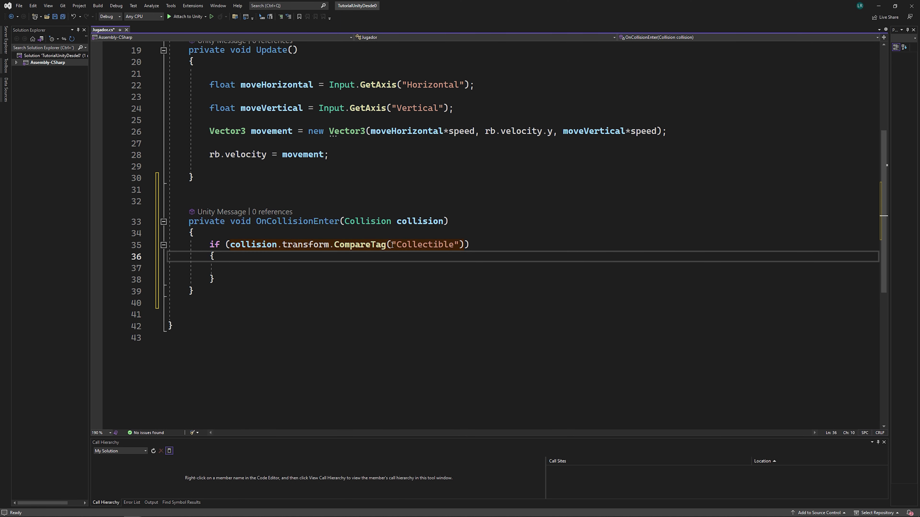
drag(392, 245, 455, 245)
click(433, 245)
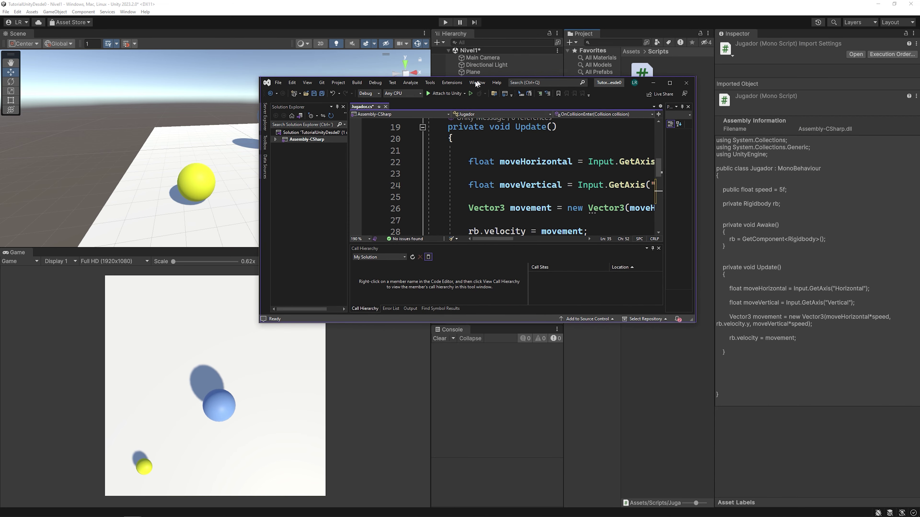
Check the Collectible object's tag in Unity, then bring Visual Studio back maximized
drag(590, 3, 390, 110)
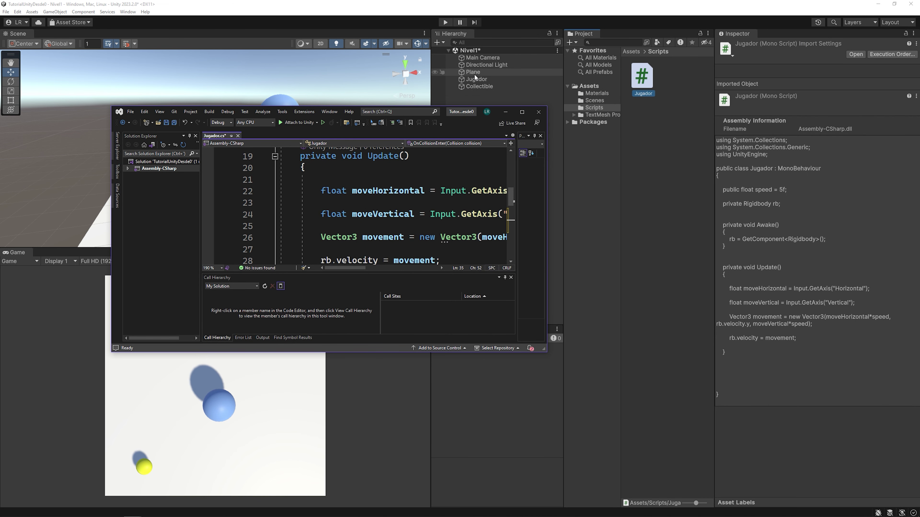
click(479, 86)
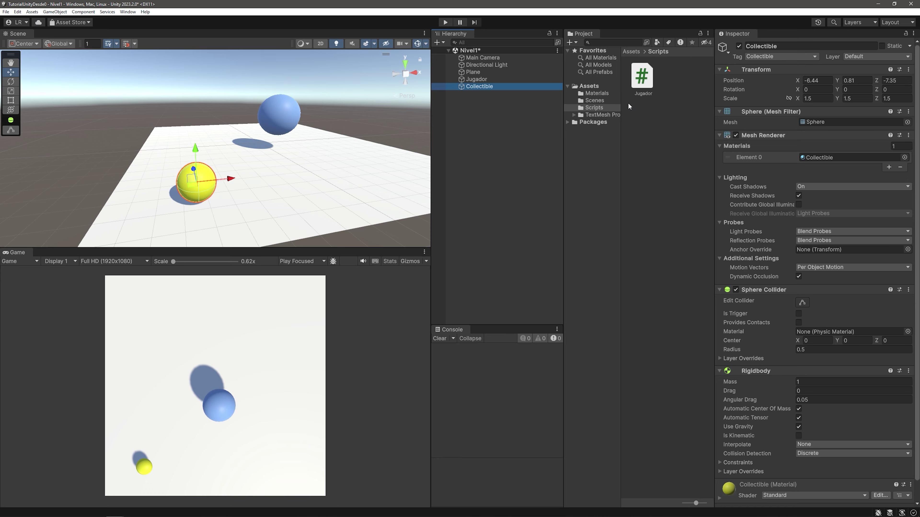
double_click(642, 76)
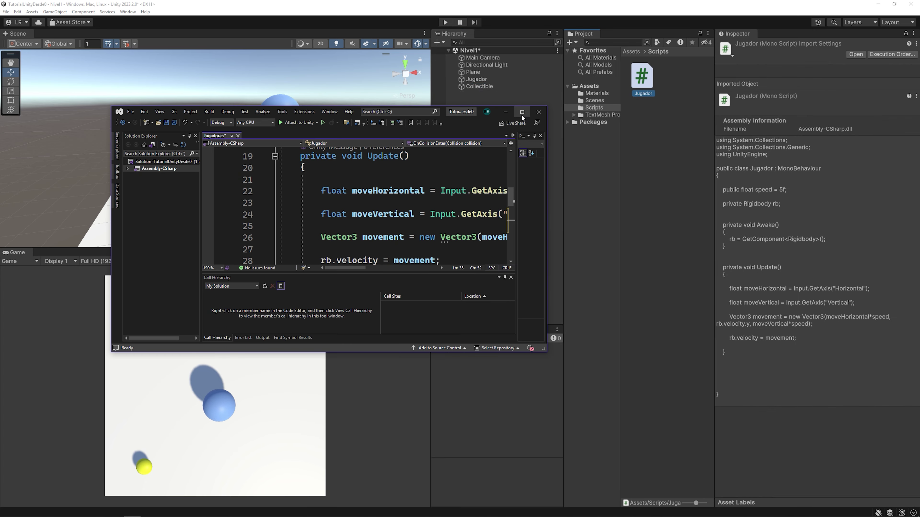
click(522, 111)
click(219, 264)
Add a Destroy(); call inside the Collectible tag check's if body on line 37
key(Up)
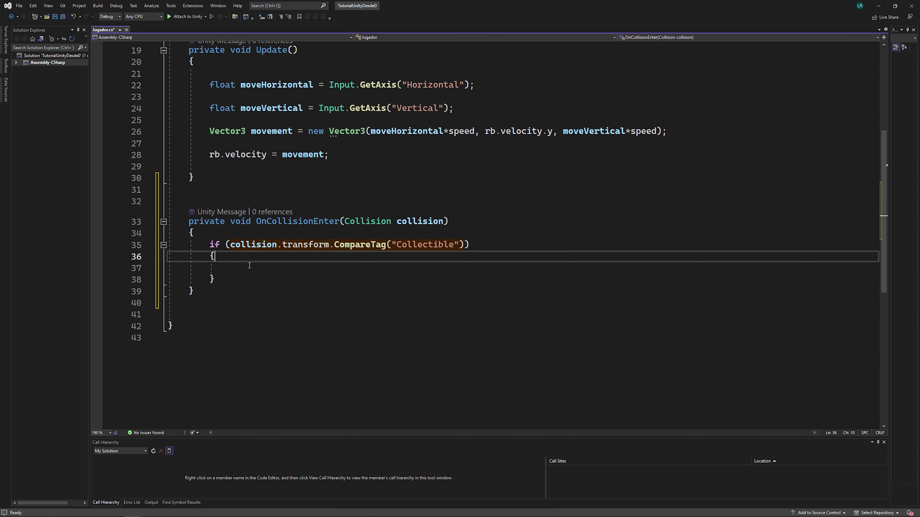
drag(206, 245, 219, 285)
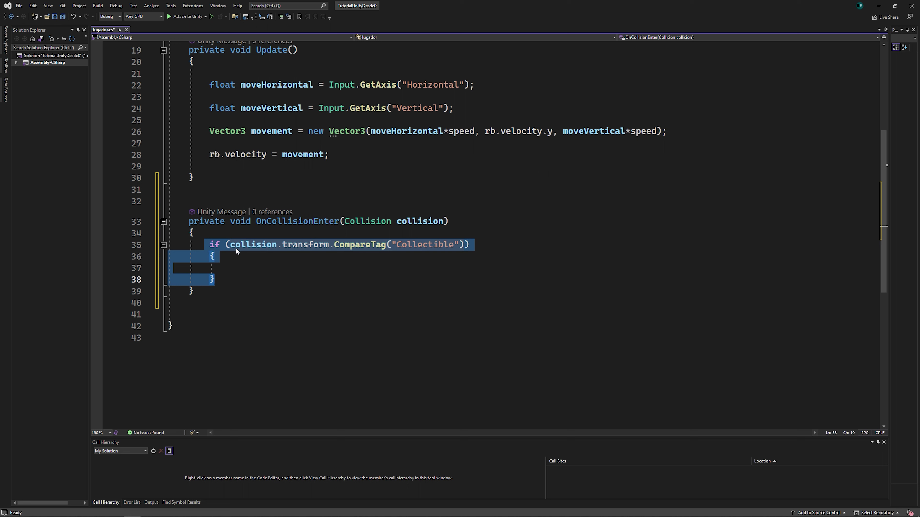
click(247, 269)
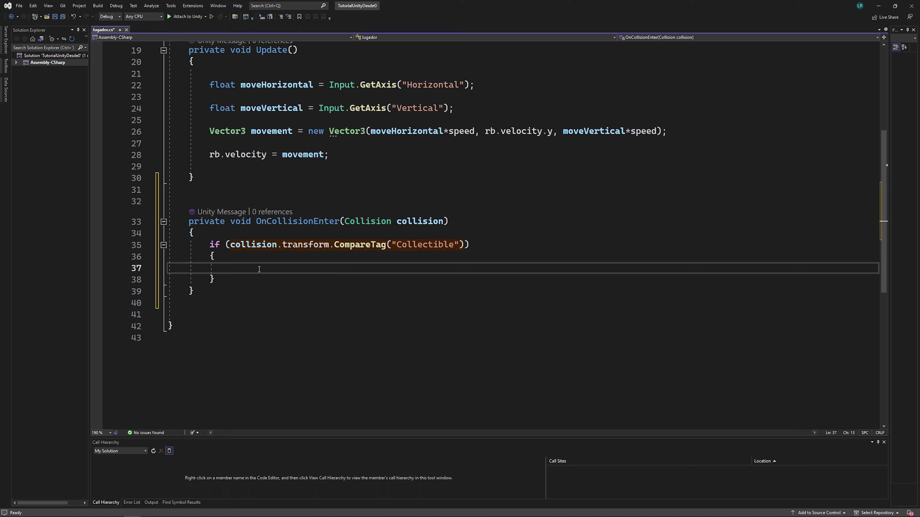
text(Des)
key(Tab)
text(();)
Pass collision.gameObject as Destroy's argument and confirm it resolves without errors
mouse_move(249, 273)
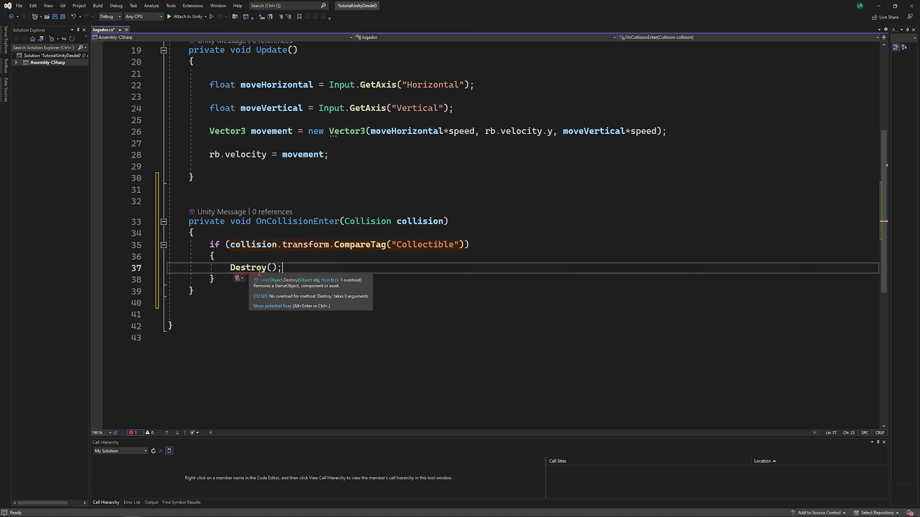
click(272, 267)
text(coll)
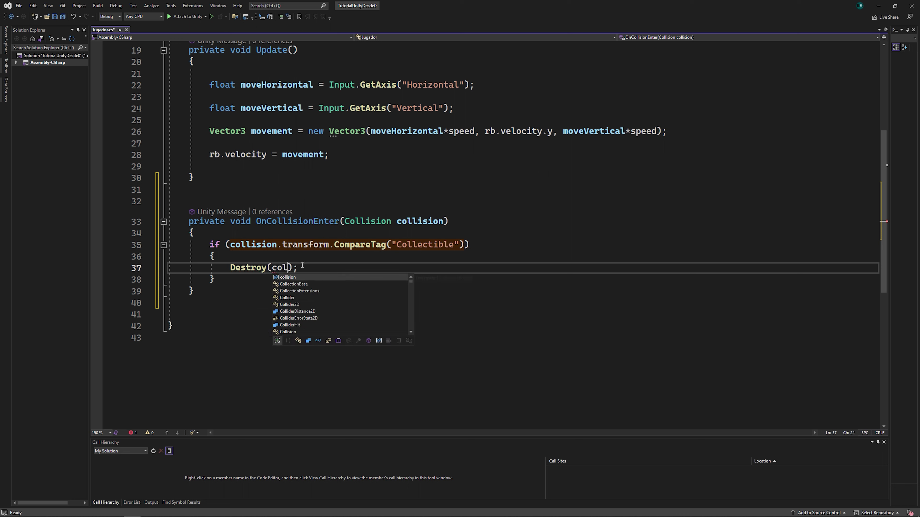
key(Tab)
text(.)
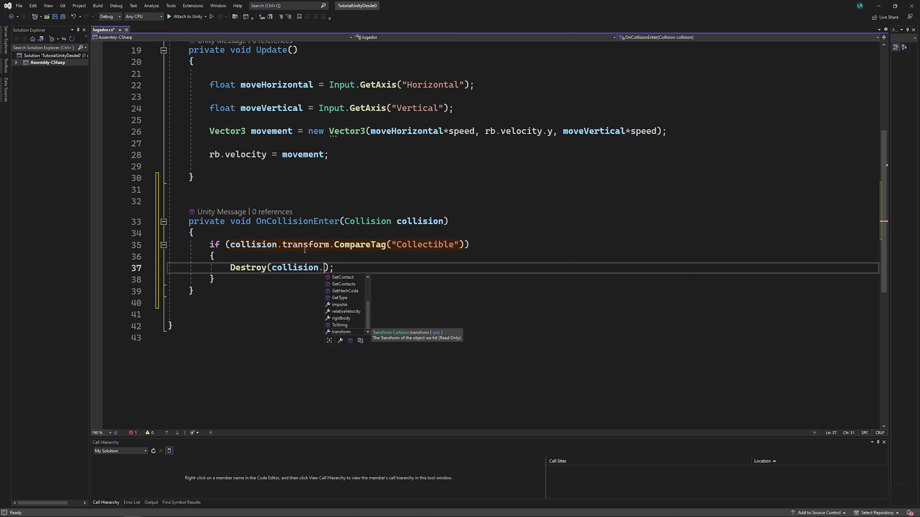
text(gam)
key(Tab)
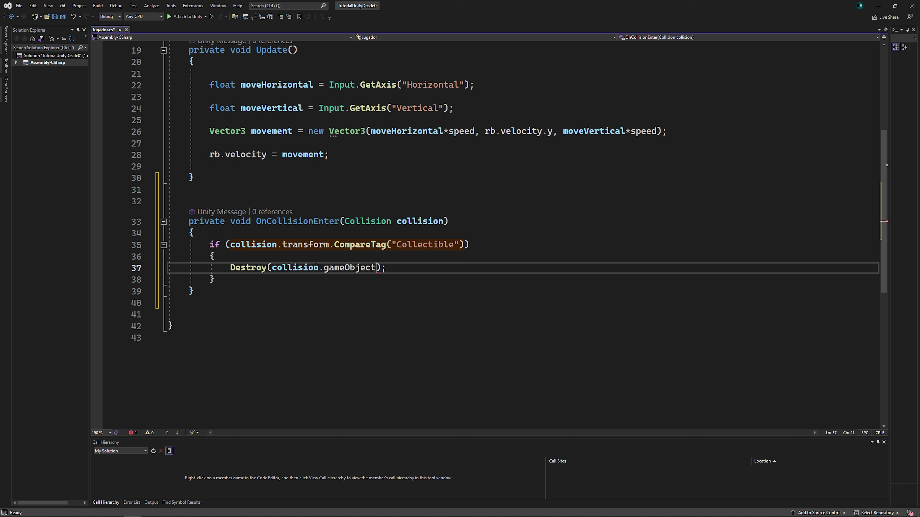
double_click(370, 268)
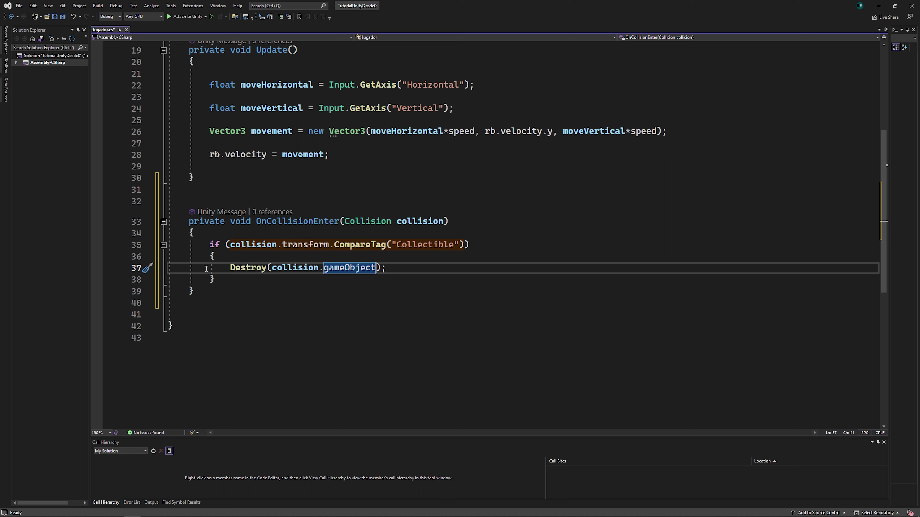
Back in Unity, inspect Collectible, resize the panels, and open the Jugador script from Assets/Scripts
click(873, 6)
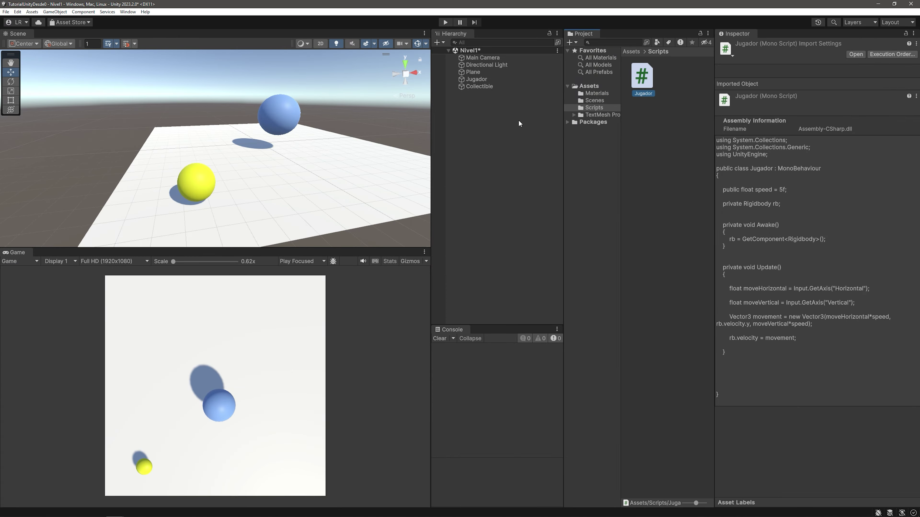
click(475, 87)
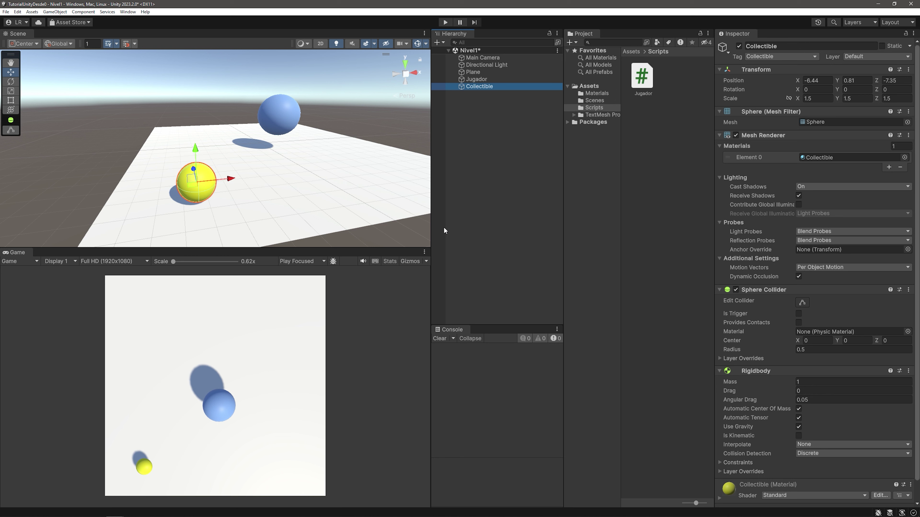
drag(433, 214, 429, 214)
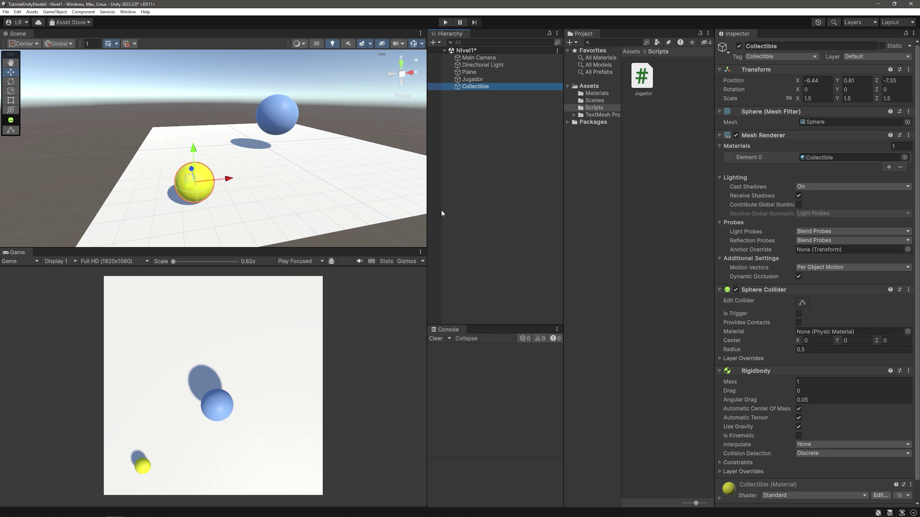
drag(316, 248, 315, 251)
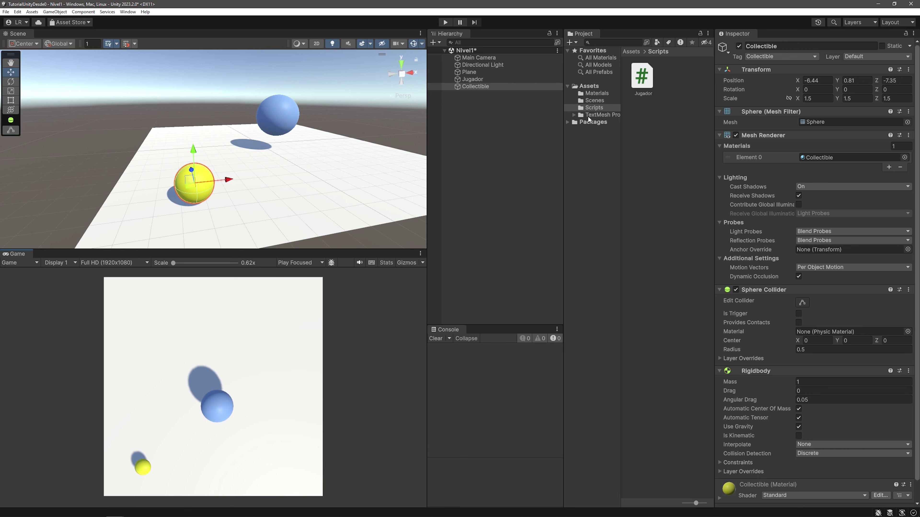
double_click(642, 86)
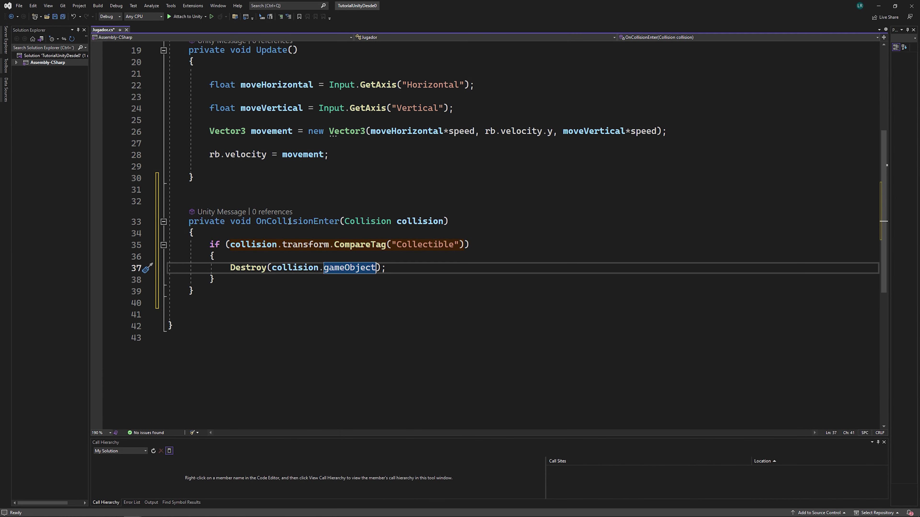
Save Jugador.cs with its OnCollisionEnter handler and switch back to Unity to recompile
key(Up)
drag(185, 227, 195, 291)
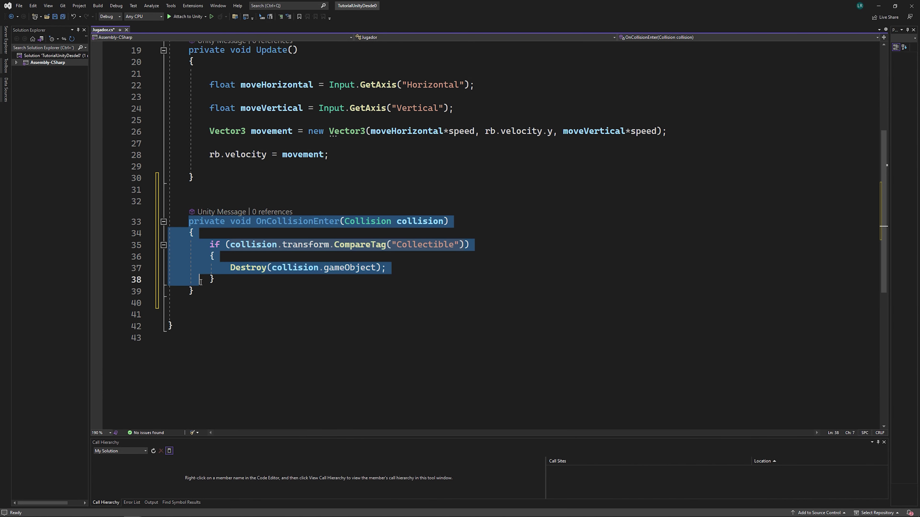
click(583, 229)
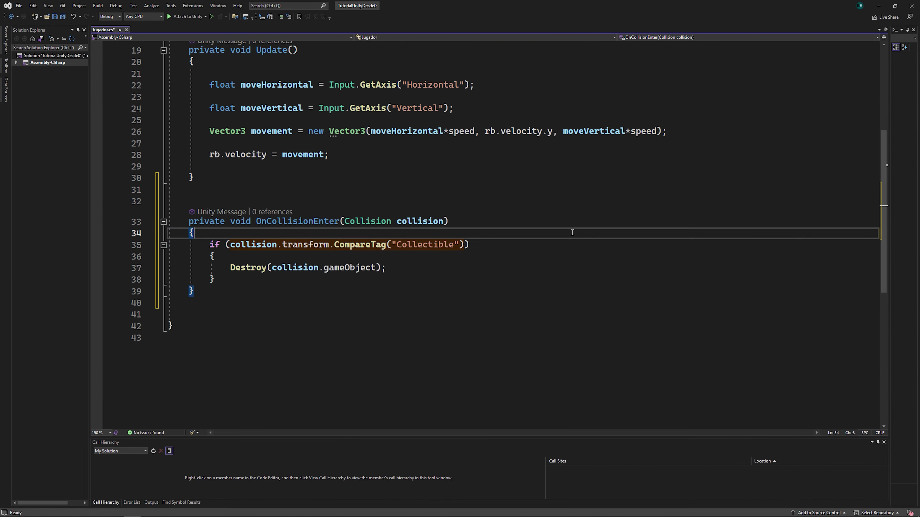
key(ctrl+s)
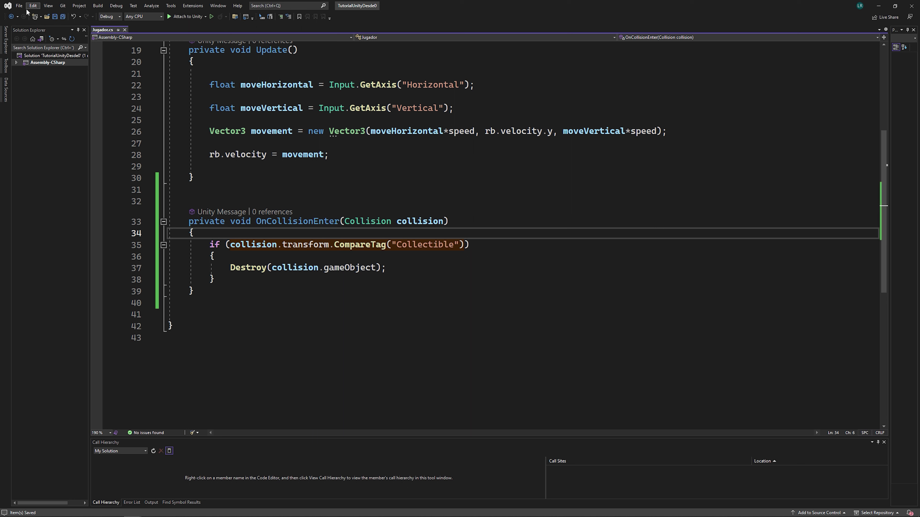
click(19, 5)
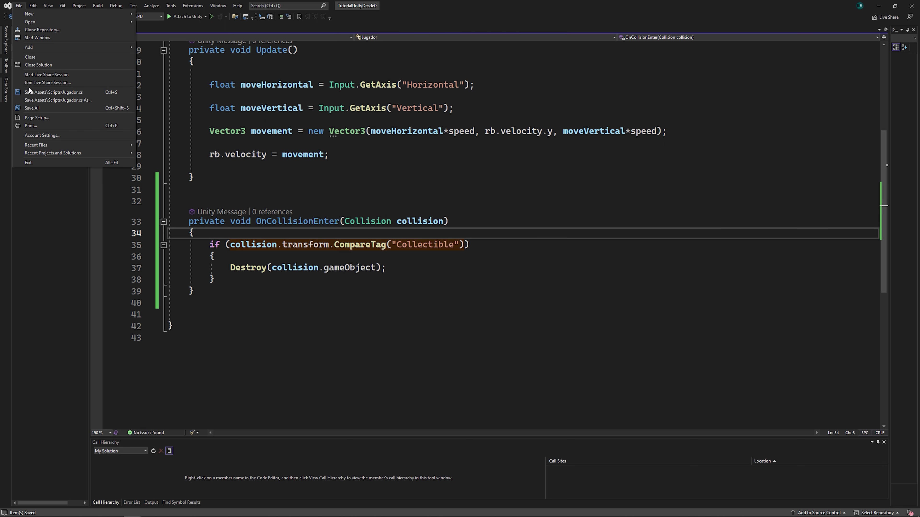
click(875, 13)
click(878, 6)
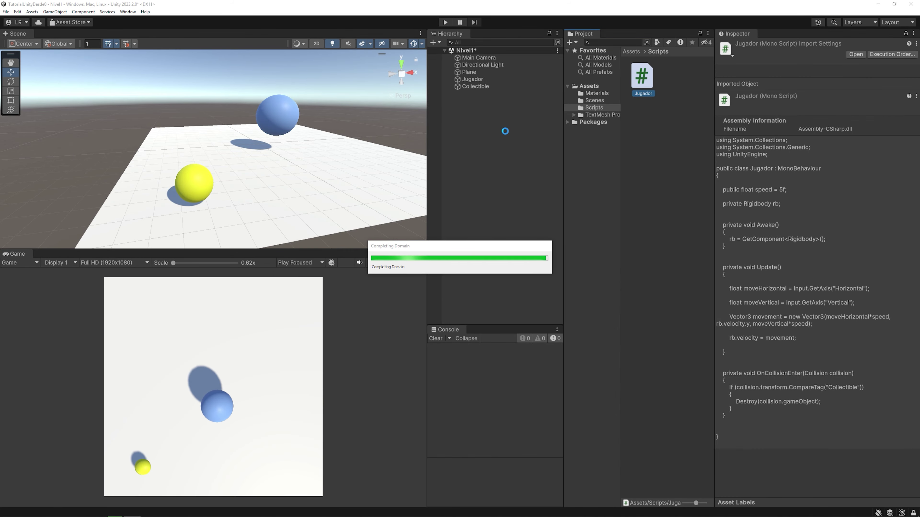
Play the scene, roll the player with A and W into the Collectible, then stop with Ctrl+P
click(483, 87)
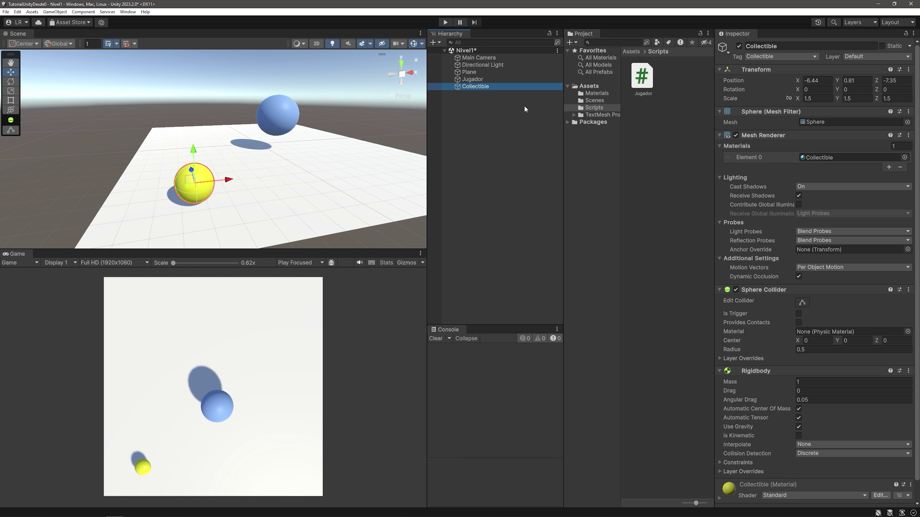
click(445, 22)
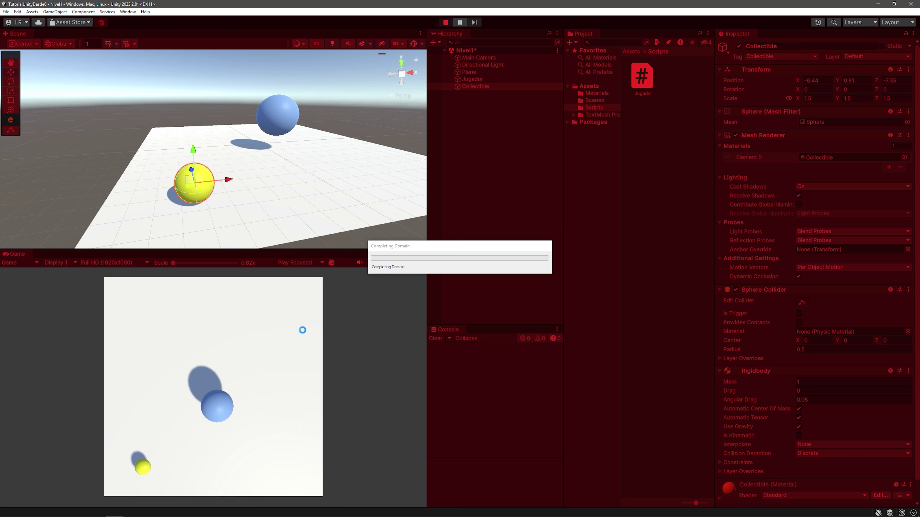
key(a)
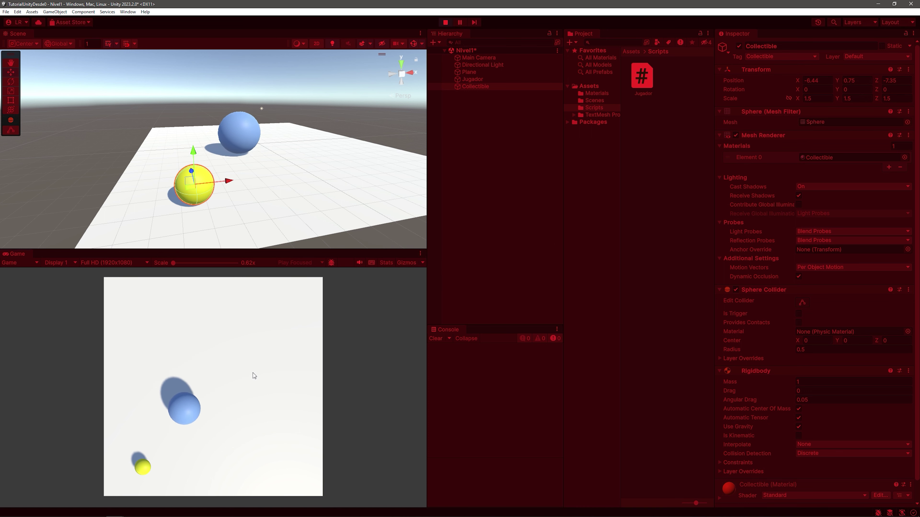
mouse_move(246, 232)
right_down()
mouse_move(246, 186)
mouse_move(239, 195)
right_up()
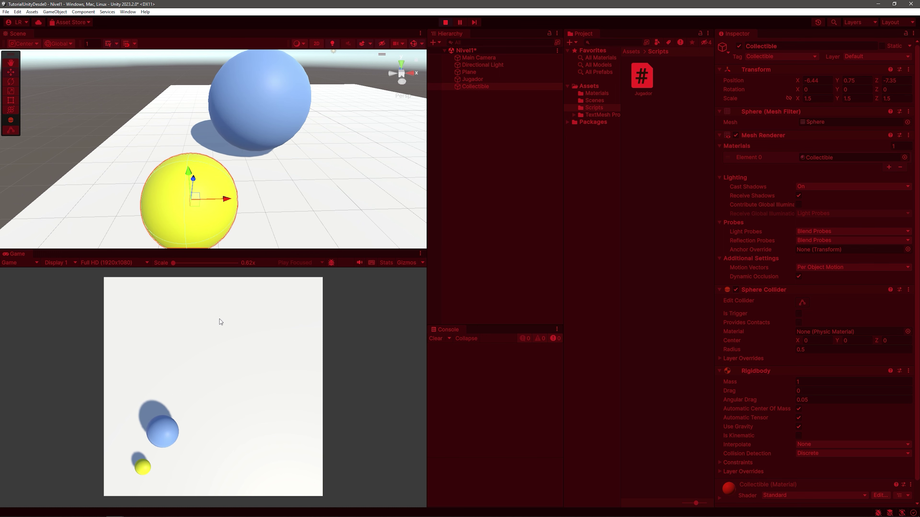
key(w)
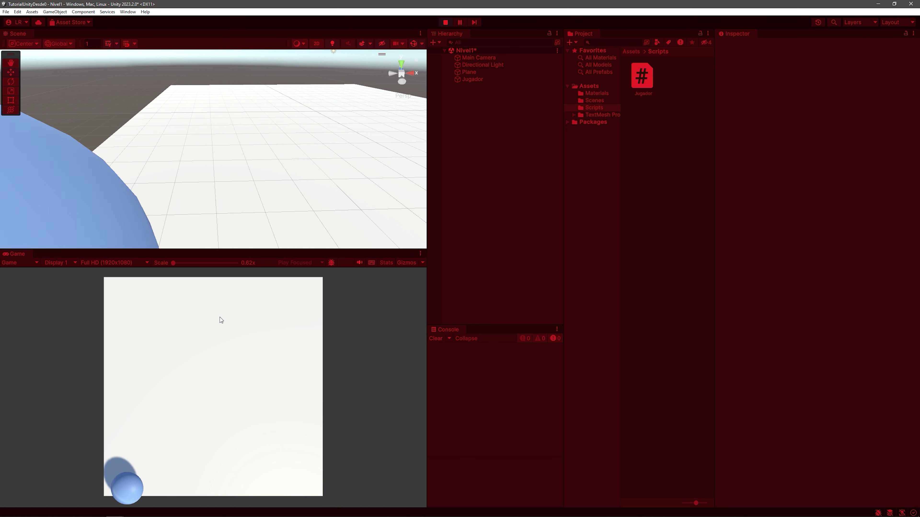
key(ctrl+p)
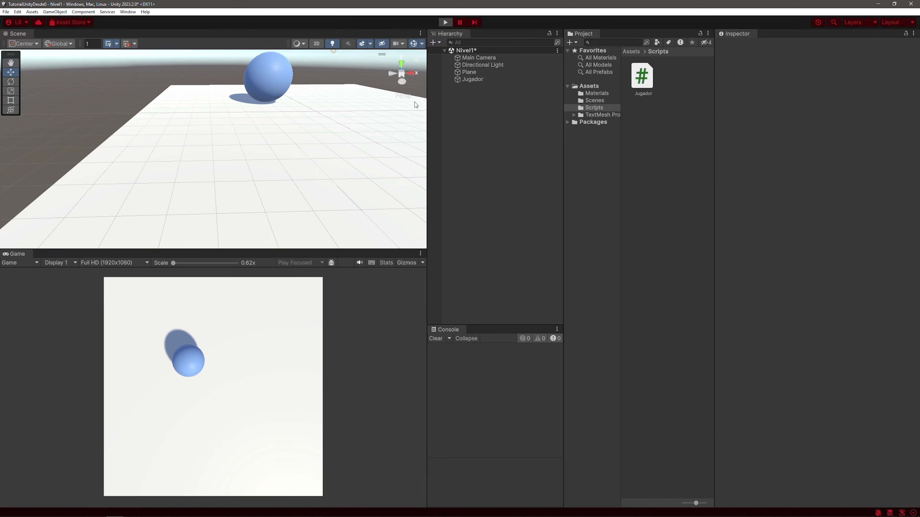
right_drag(322, 236, 219, 158)
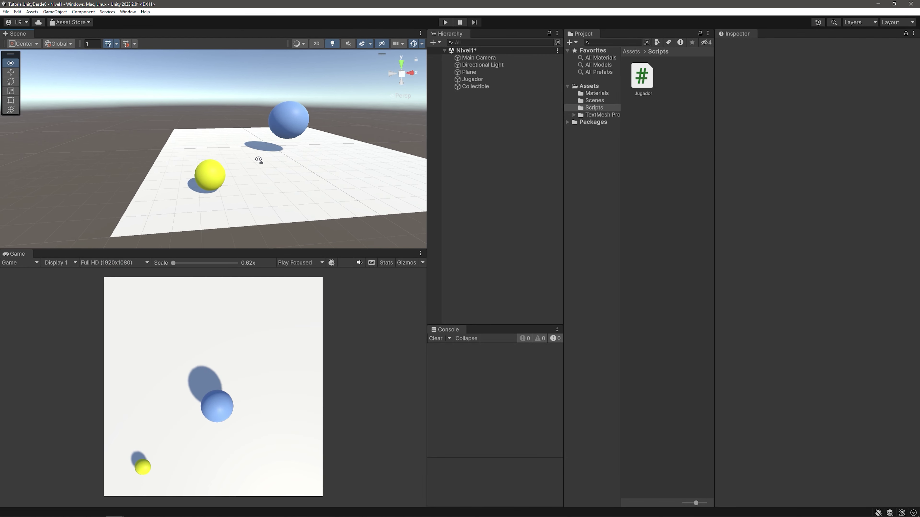
Select the yellow Collectible sphere and orbit the Scene view until it is in view
click(177, 192)
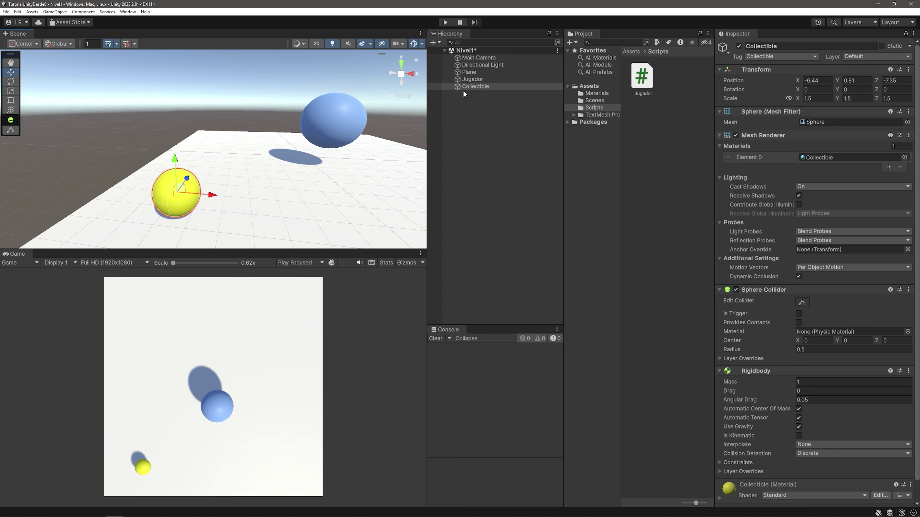
right_drag(253, 163, 317, 131)
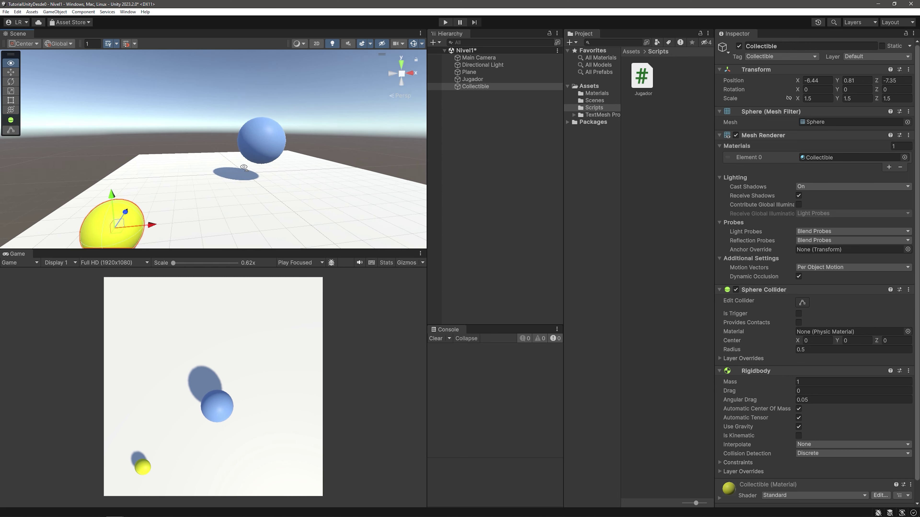
right_drag(343, 163, 243, 166)
Create a new folder named 'Prefabs' inside the Assets folder
click(598, 87)
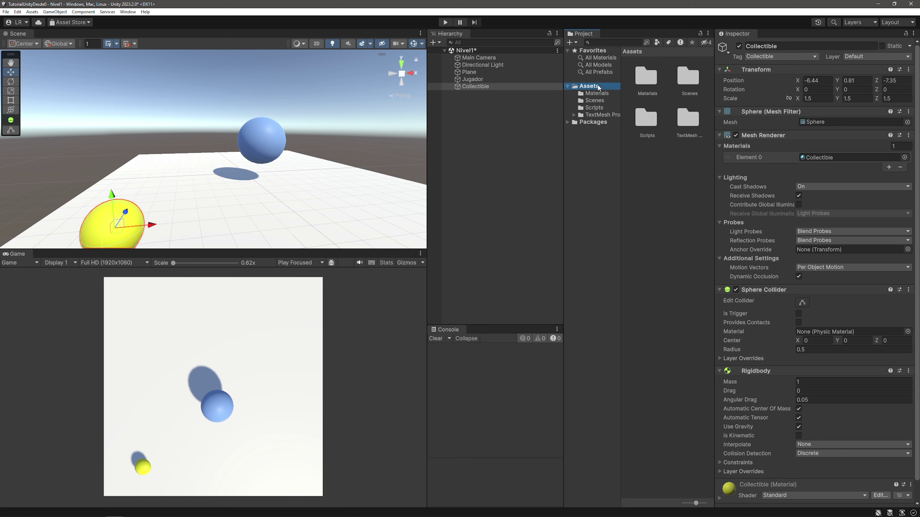
right_click(594, 89)
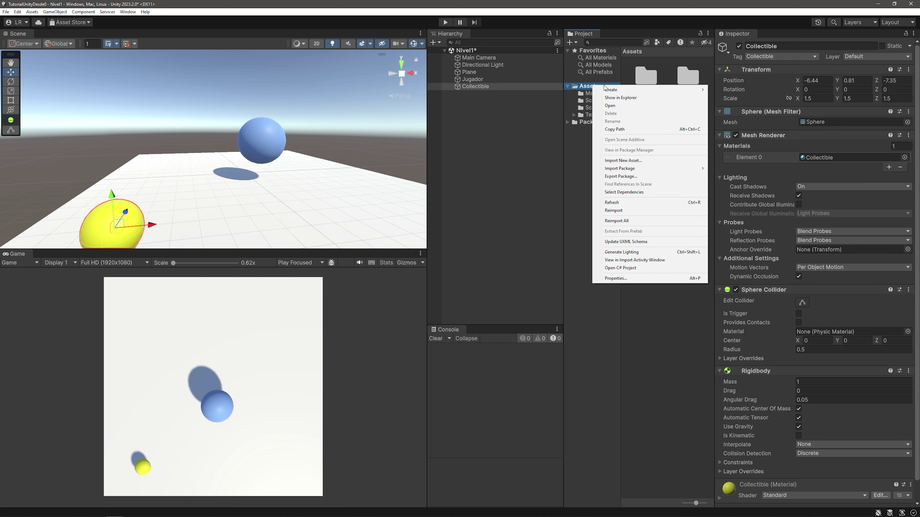
mouse_move(688, 89)
click(738, 88)
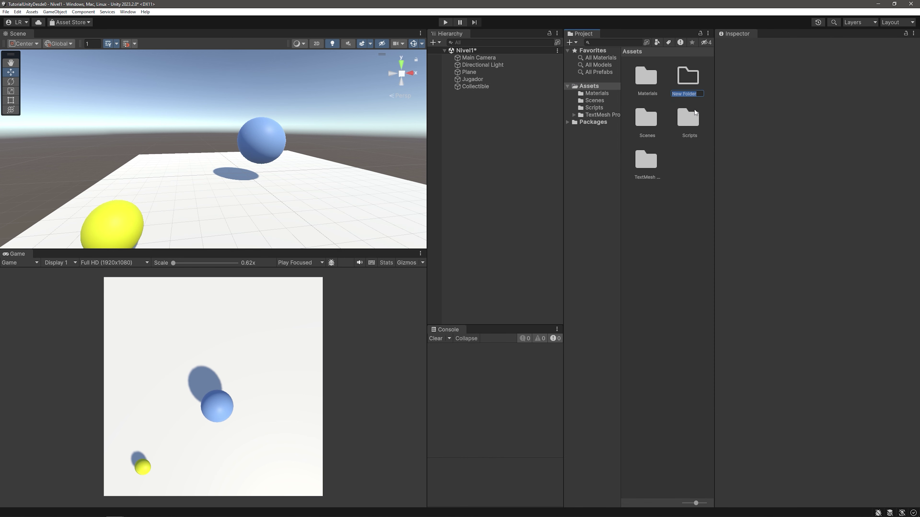
text(Prefa)
text(bs)
key(Return)
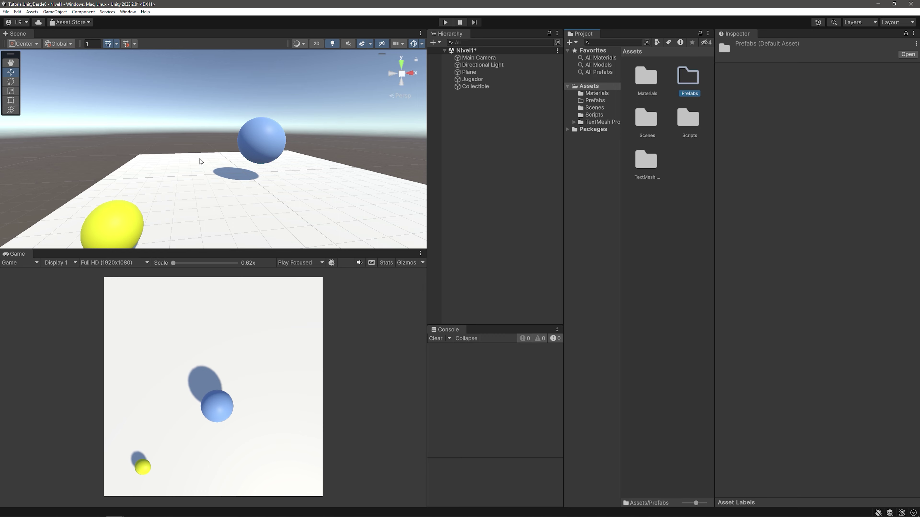
mouse_move(199, 160)
alt+mouse_down()
mouse_move(151, 181)
mouse_move(156, 186)
alt+mouse_up()
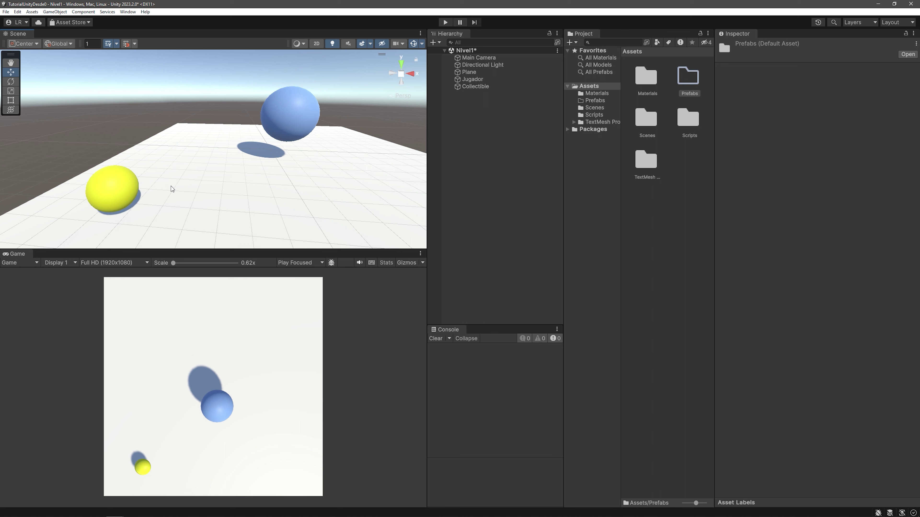
alt+drag(172, 188, 265, 205)
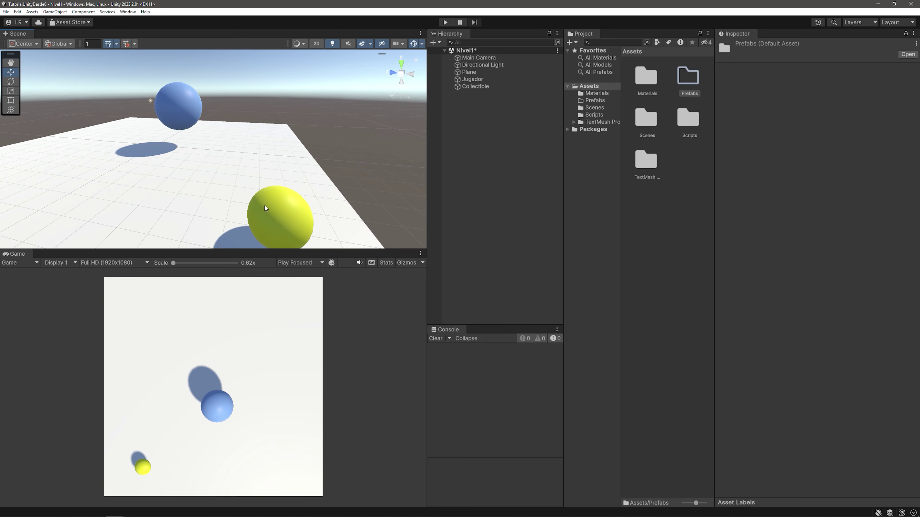
click(255, 204)
key(f)
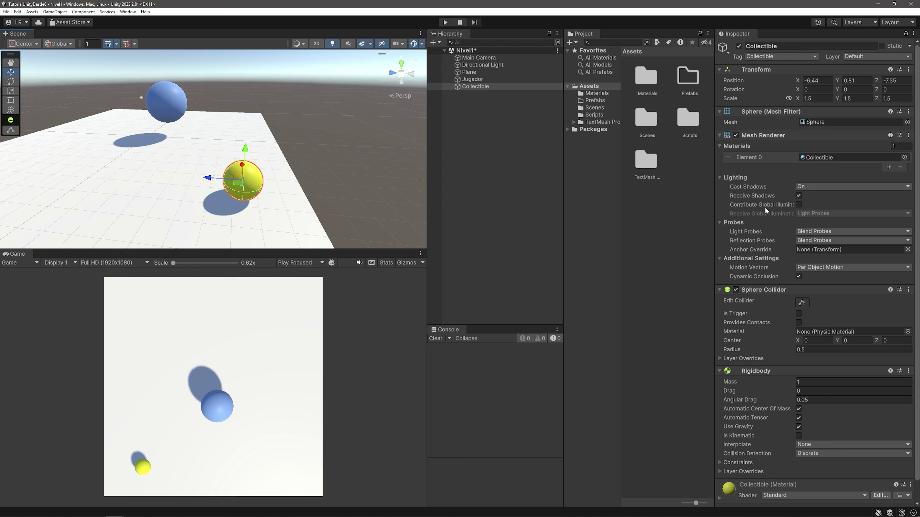
mouse_move(765, 209)
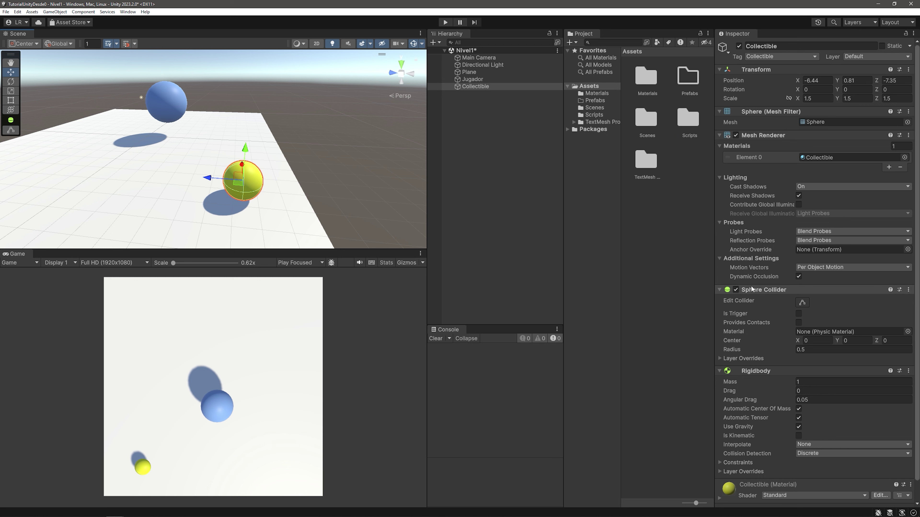
mouse_move(750, 281)
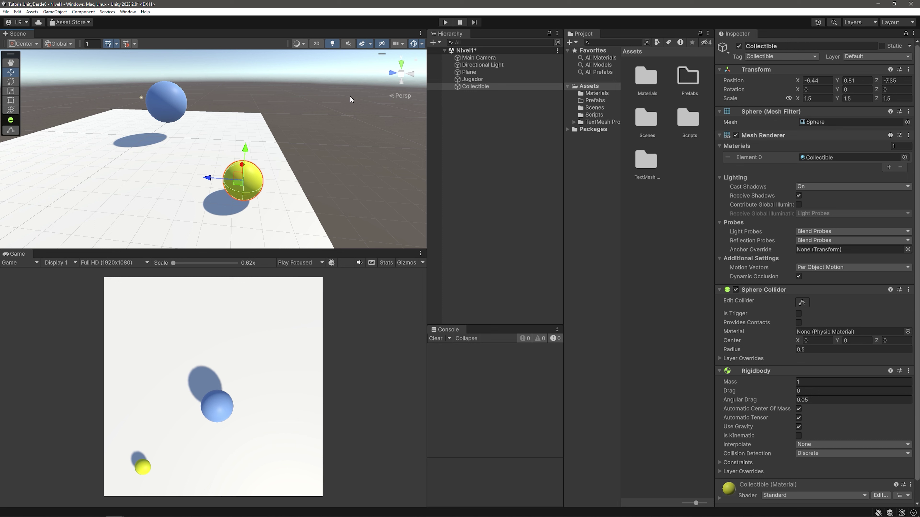
Drag Collectible from the Hierarchy into Assets/Prefabs to create the Collectible prefab
double_click(688, 77)
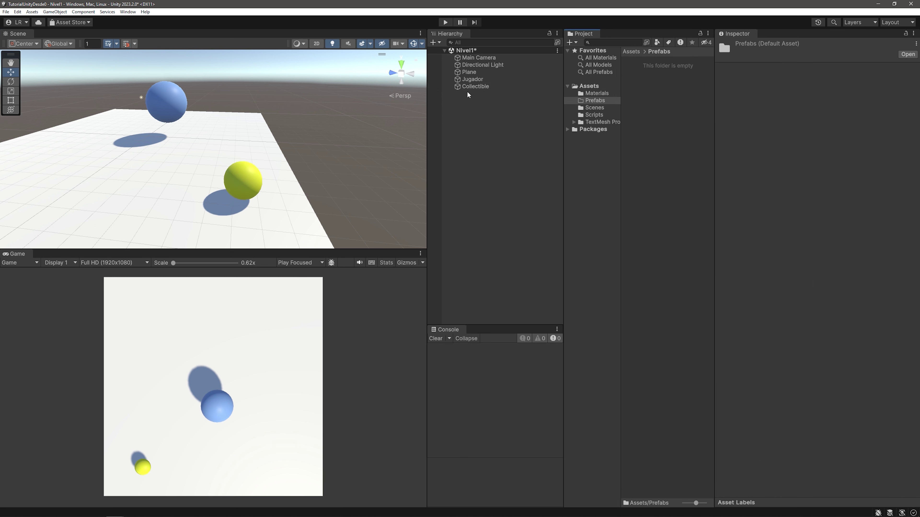
drag(471, 87, 655, 90)
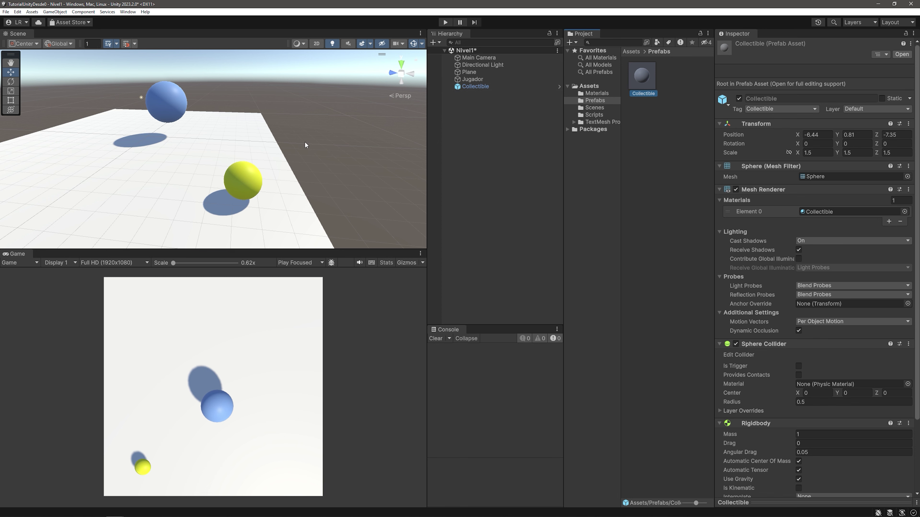
right_drag(305, 141, 240, 132)
alt+drag(186, 132, 411, 111)
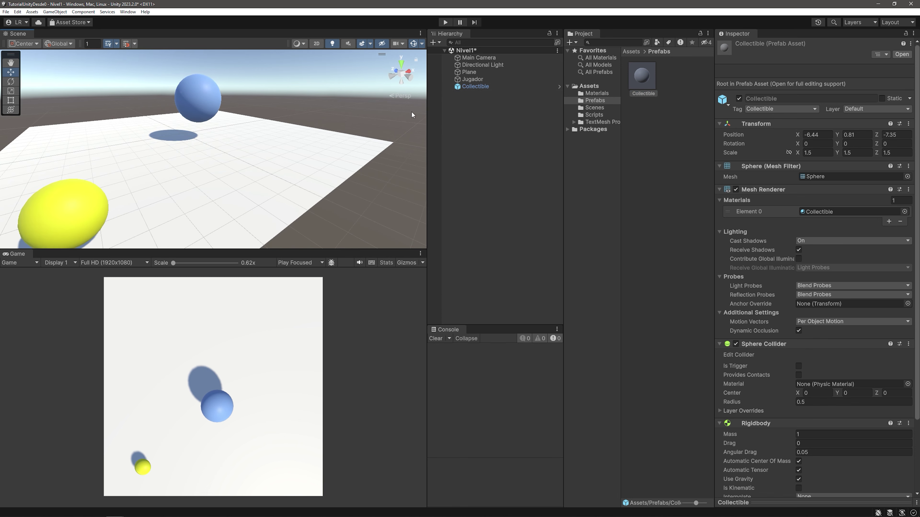
Delete the scene Collectible and drag several Collectible prefab instances onto the plane
click(476, 88)
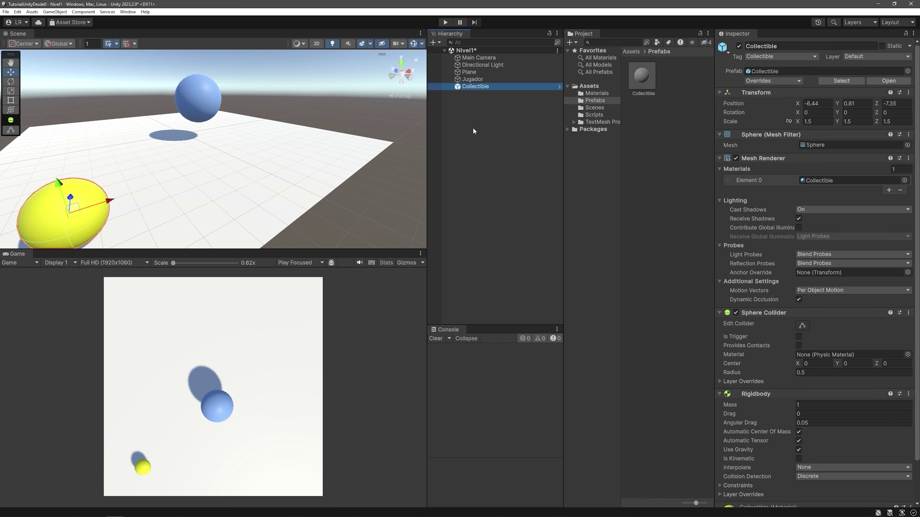
key(Delete)
mouse_move(303, 154)
alt+mouse_down()
mouse_move(303, 108)
mouse_move(209, 144)
mouse_move(275, 133)
alt+mouse_up()
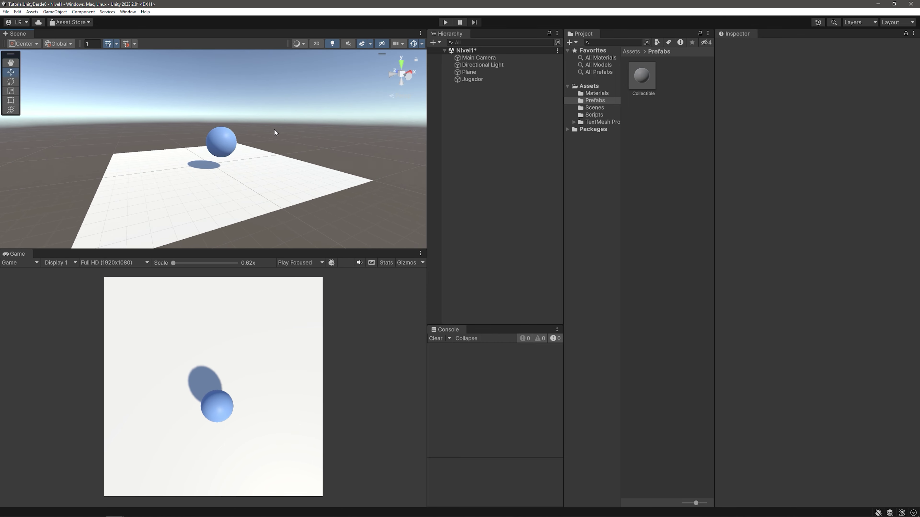
drag(652, 77, 484, 124)
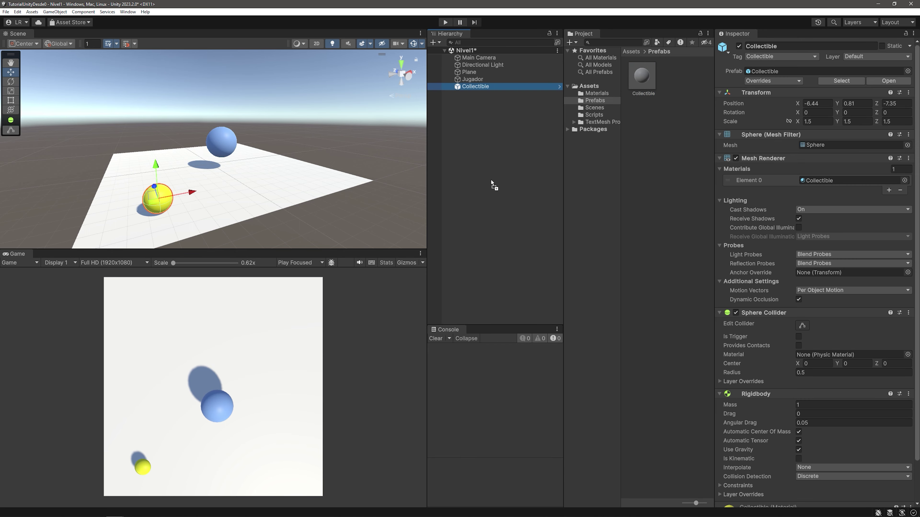
drag(643, 76, 491, 180)
drag(191, 194, 330, 165)
drag(643, 76, 177, 163)
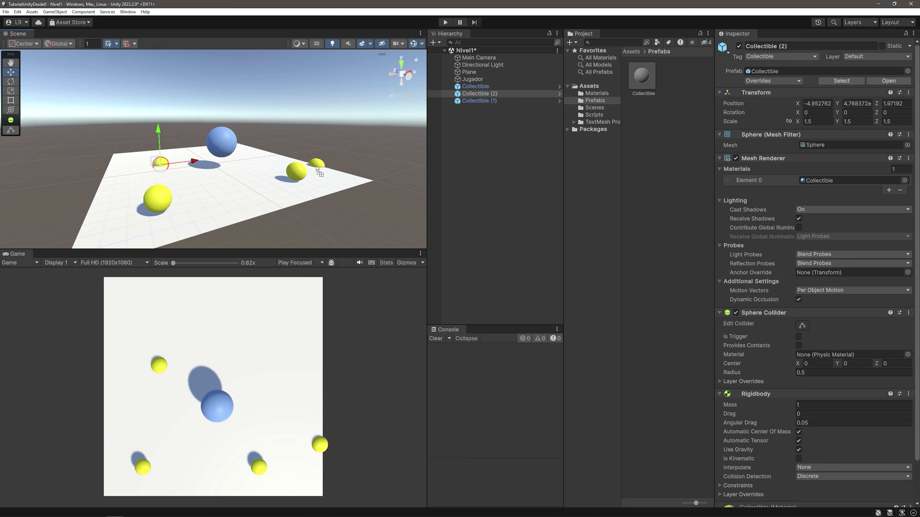
drag(642, 76, 247, 158)
drag(631, 85, 239, 187)
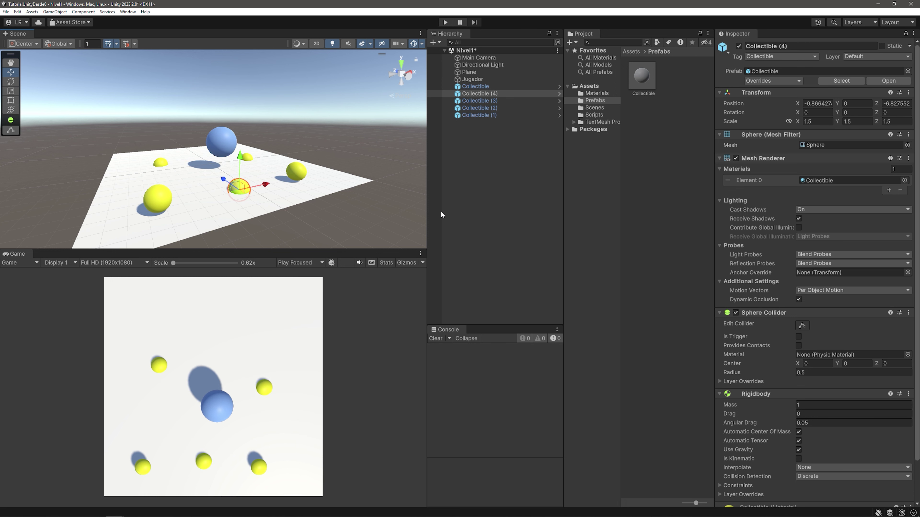
Delete the extra Collectible (1) to (4) instances, keeping only the original sphere
scroll(762, 319, down, 3)
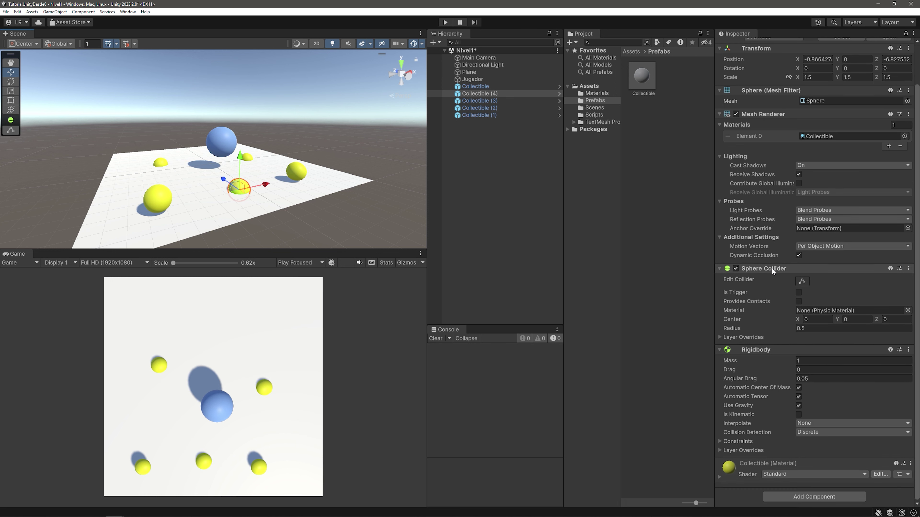
scroll(764, 330, up, 3)
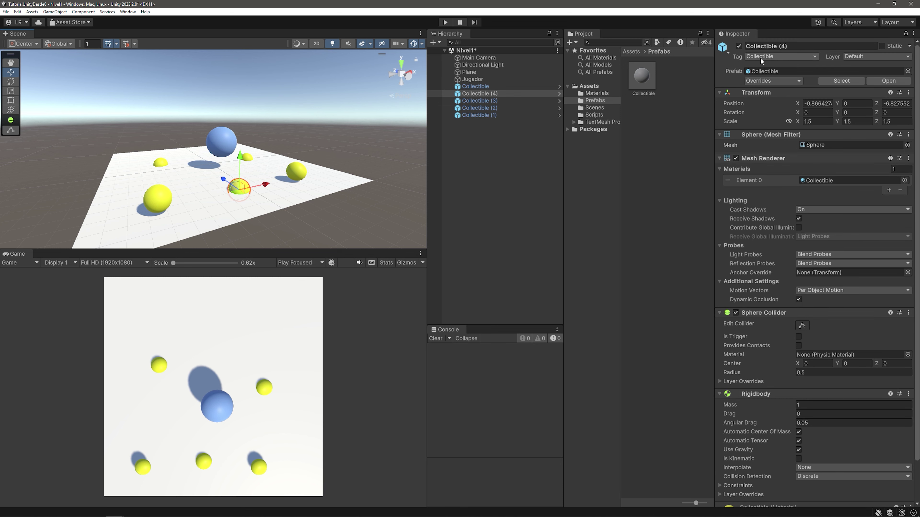
mouse_move(205, 179)
alt+mouse_down()
mouse_move(190, 167)
mouse_move(427, 190)
alt+mouse_up()
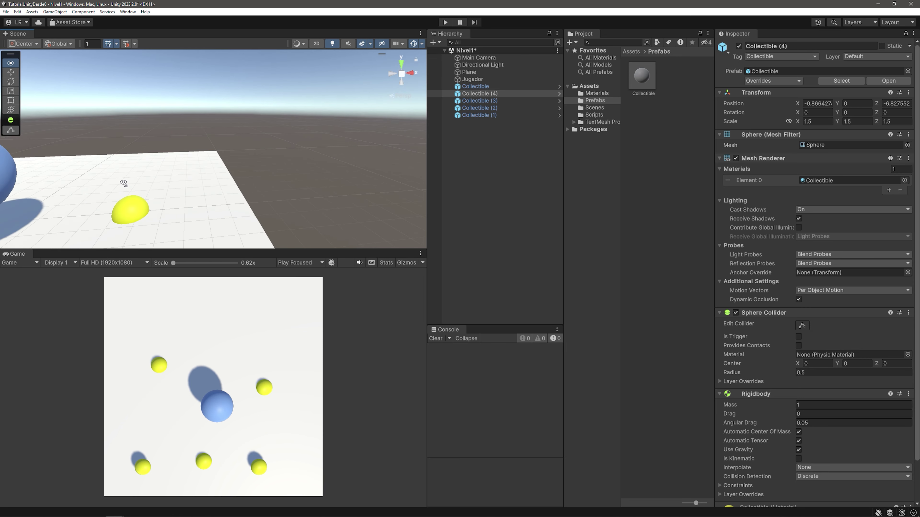
click(493, 115)
shift+click(497, 93)
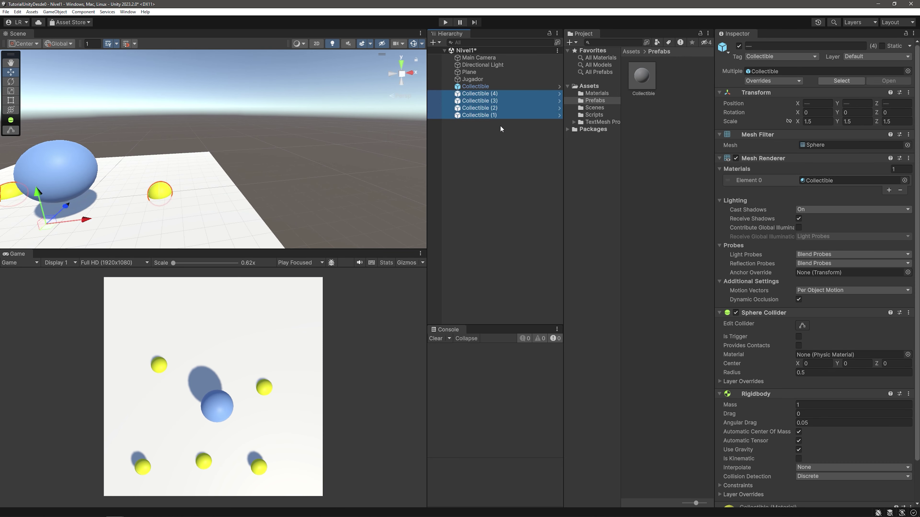
key(Delete)
mouse_move(187, 127)
alt+mouse_down()
mouse_move(149, 165)
mouse_move(594, 83)
mouse_move(297, 170)
mouse_move(305, 150)
alt+mouse_up()
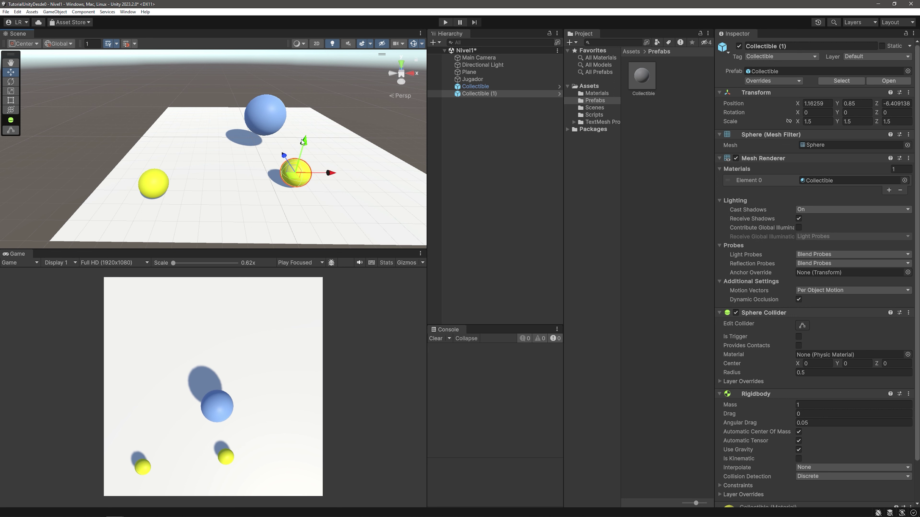
key(Delete)
Duplicate Collectible four times with Ctrl+D, spread the copies around the player, and start Play
click(171, 188)
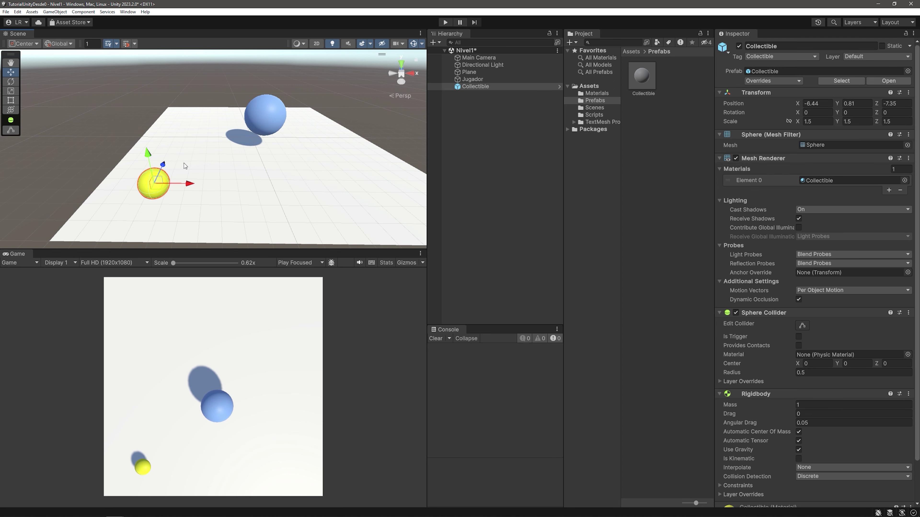
key(ctrl+d)
drag(189, 183, 336, 185)
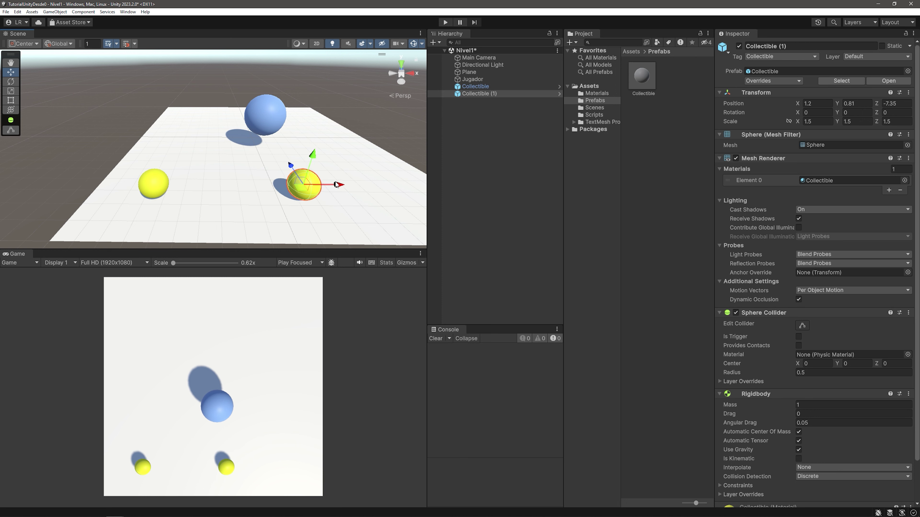
click(154, 183)
key(ctrl+d)
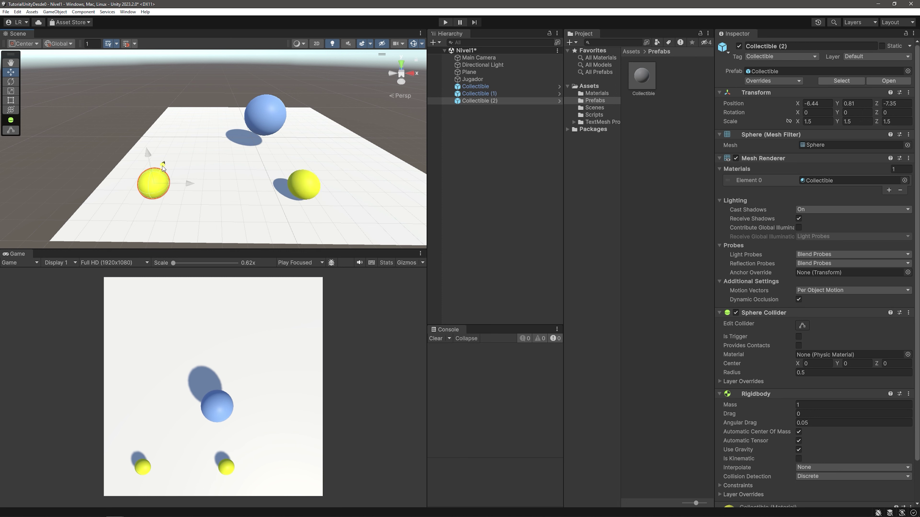
drag(163, 167, 187, 120)
click(154, 183)
key(ctrl+d)
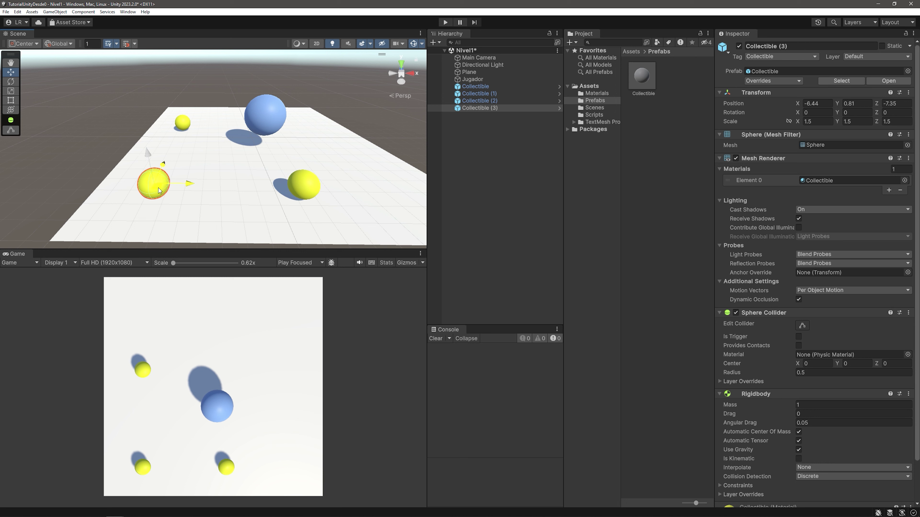
drag(159, 191, 311, 138)
key(ctrl+d)
drag(162, 195, 219, 159)
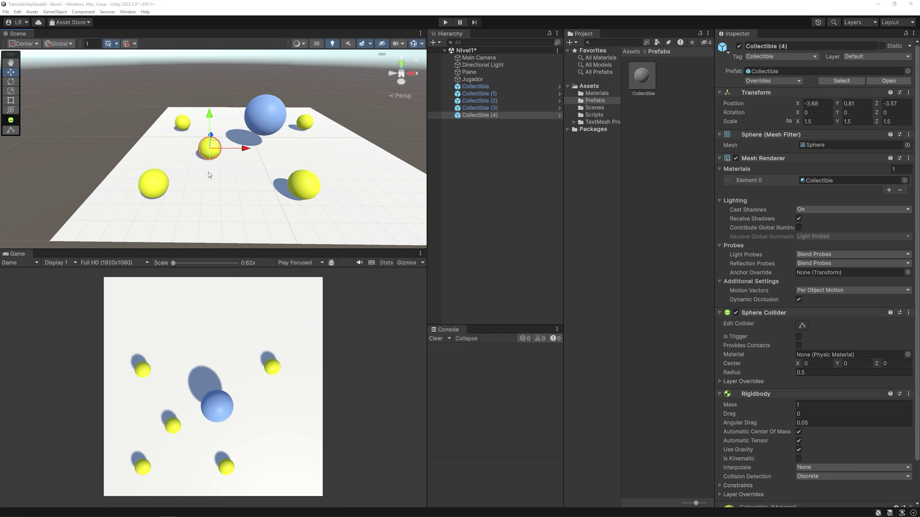
mouse_move(219, 140)
alt+mouse_down()
mouse_move(255, 174)
mouse_move(242, 128)
mouse_move(369, 77)
alt+mouse_up()
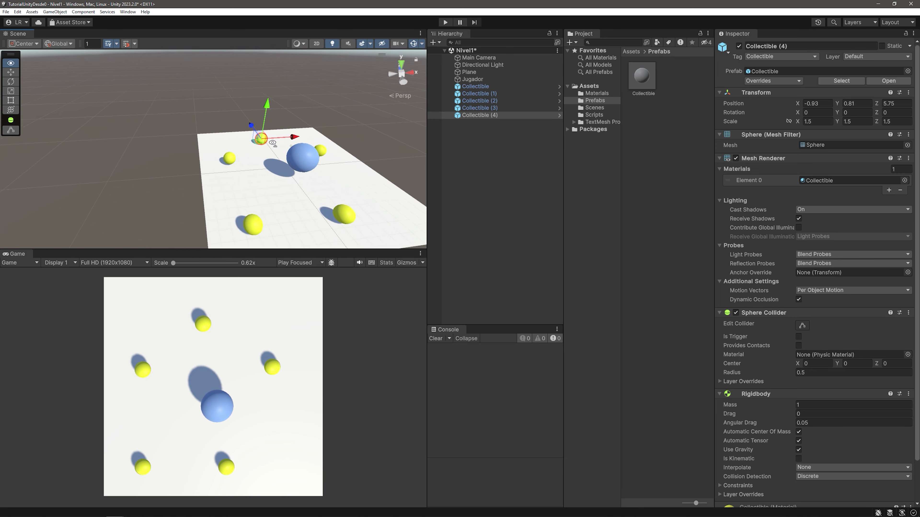
click(446, 22)
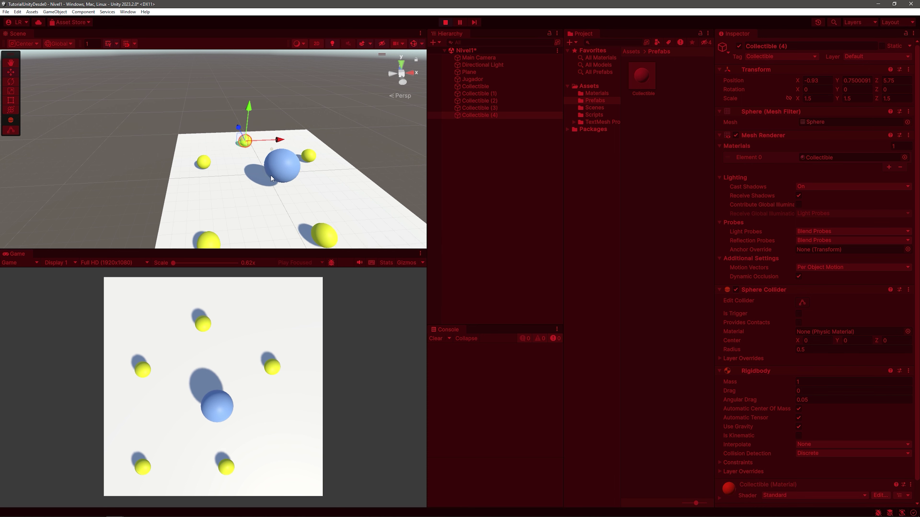
Roll the Jugador ball around the plane with the arrow keys, collecting yellow spheres
click(292, 177)
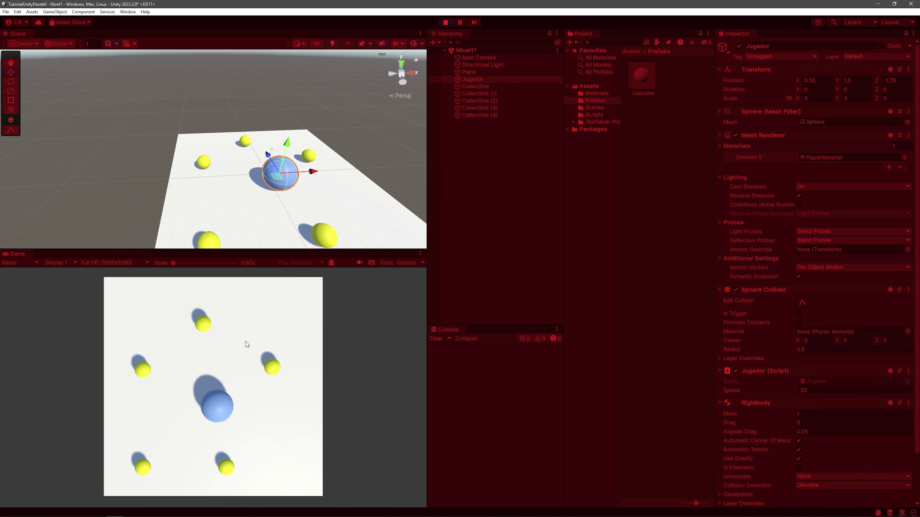
key(Down)
key(Up)
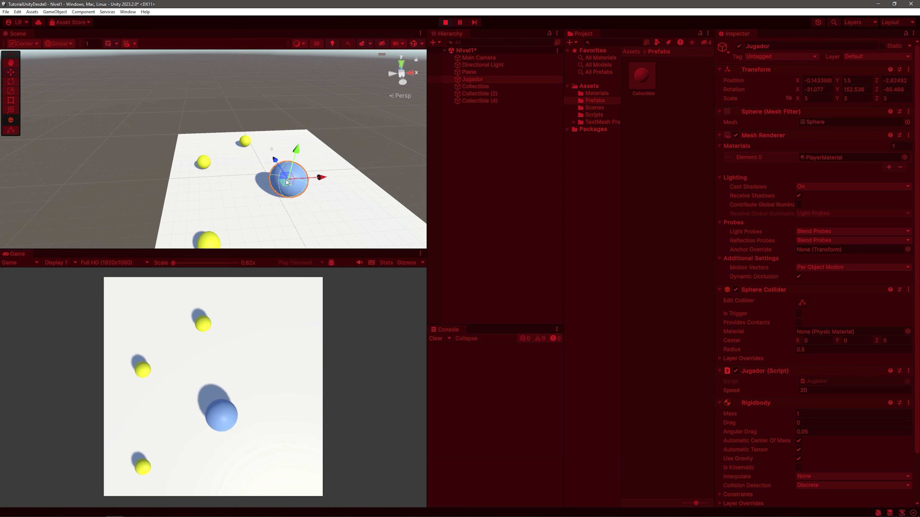
alt+drag(287, 182, 228, 266)
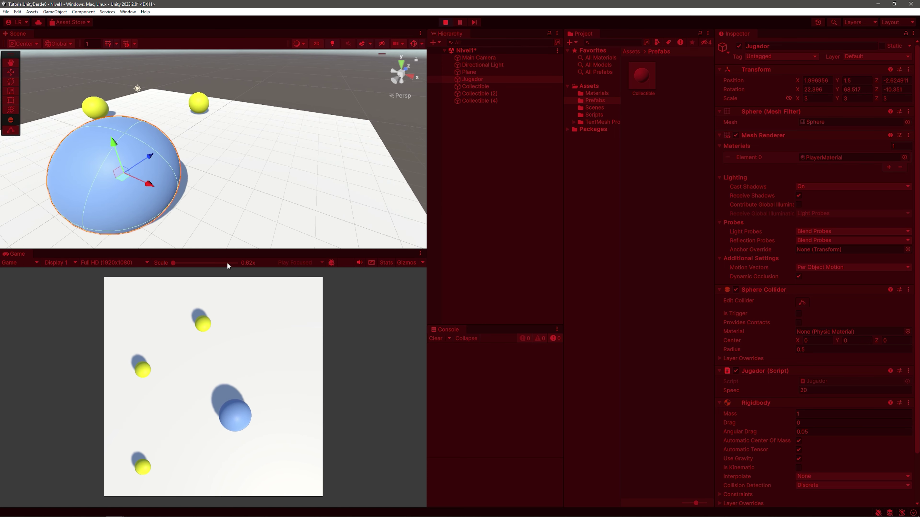
alt+drag(261, 170, 203, 203)
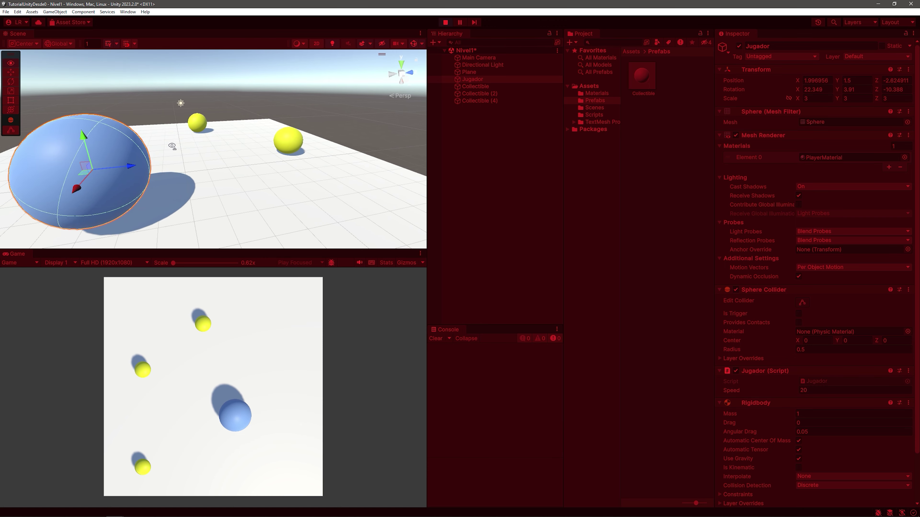
key(Up)
key(Left)
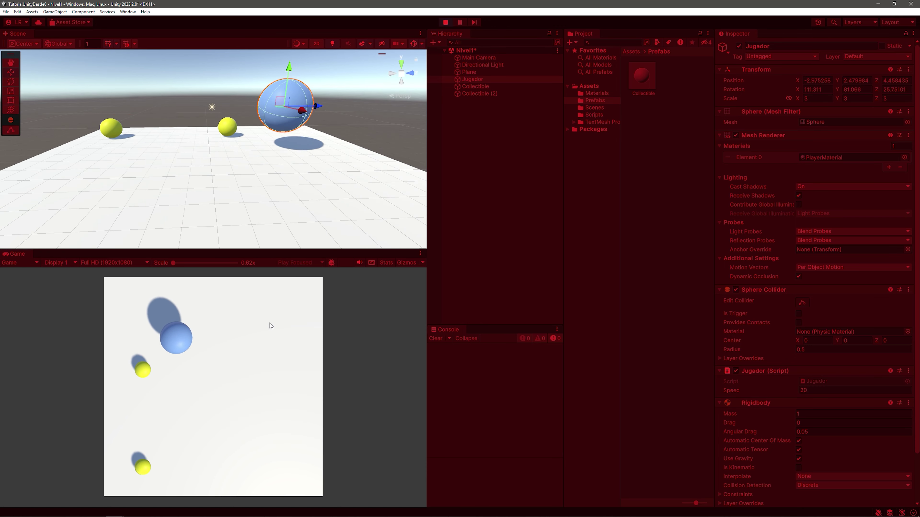
key(Down)
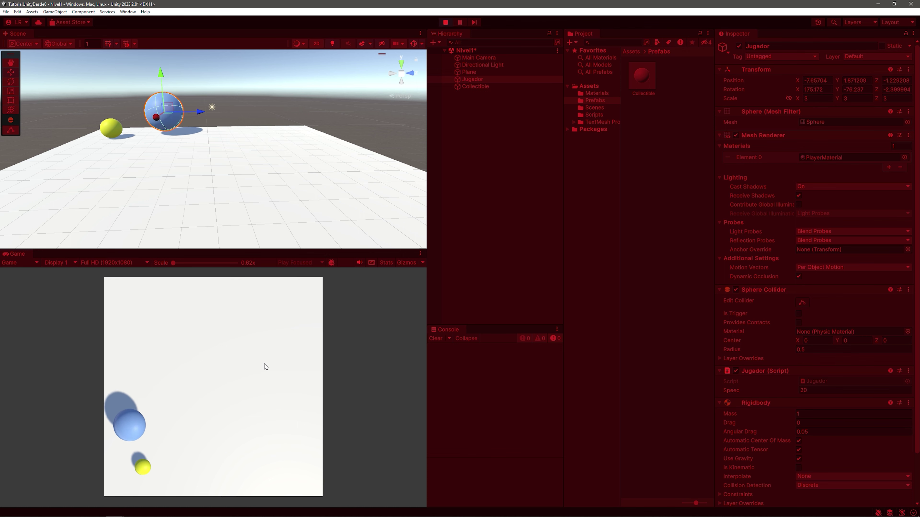
key(Up)
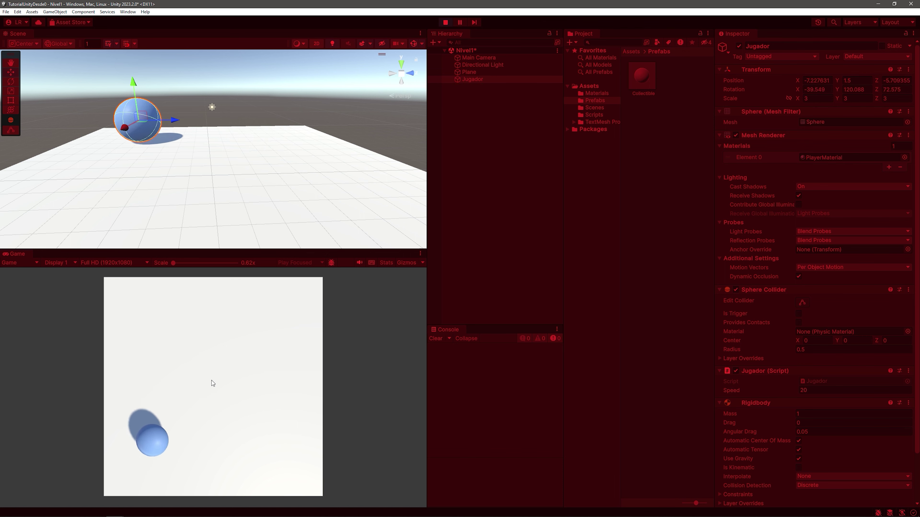
key(Down)
key(Up)
key(Down)
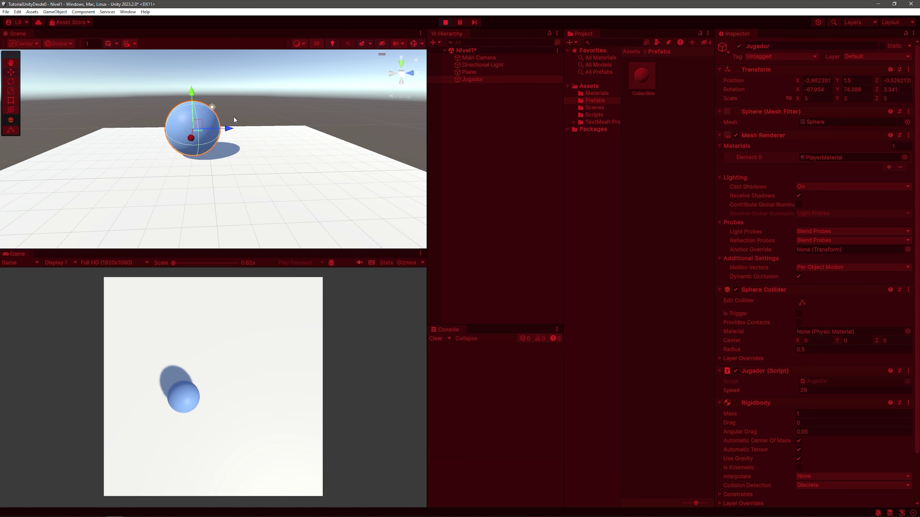
key(Right)
key(Up)
key(Down)
key(Right)
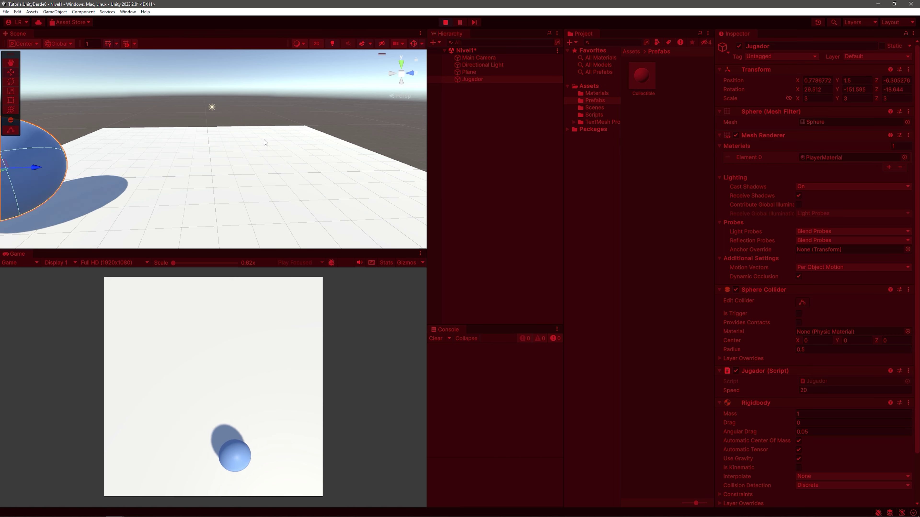
key(Up)
key(Left)
key(Right)
key(Left)
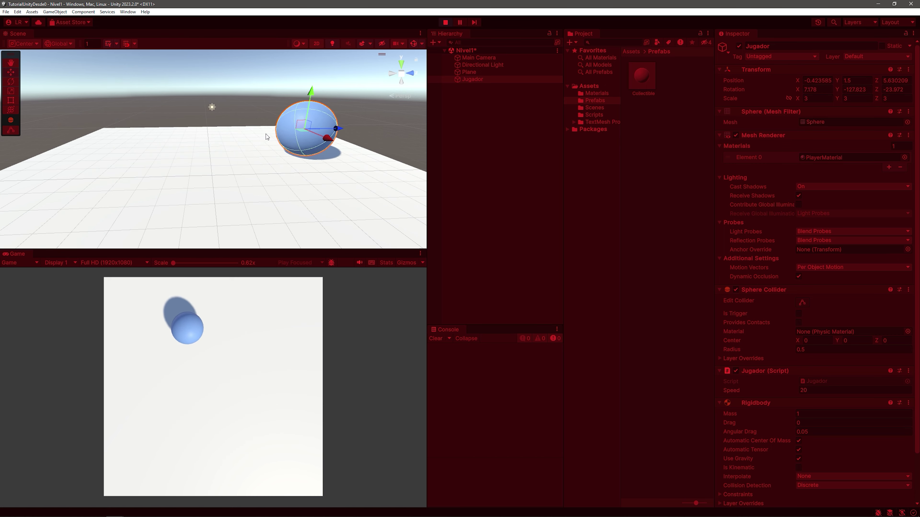
key(Down)
key(Right)
key(Left)
key(Down)
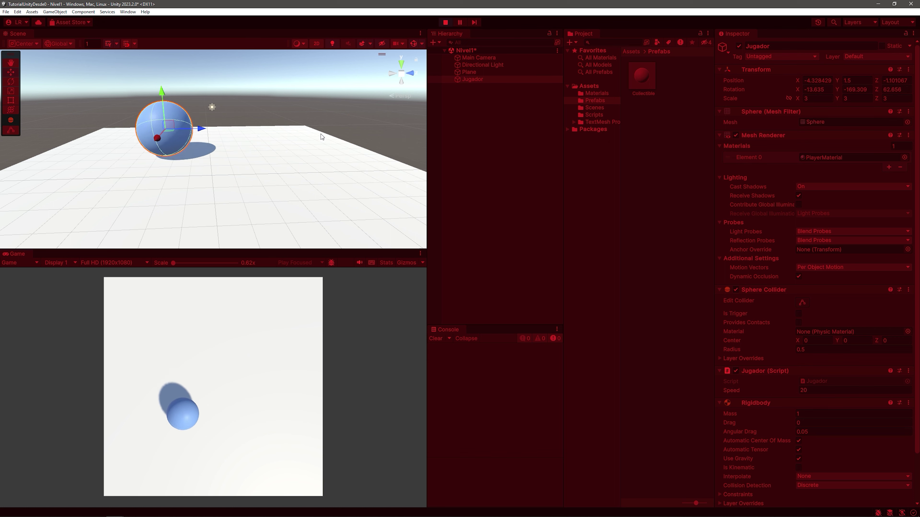
key(Up)
key(Left)
key(Down)
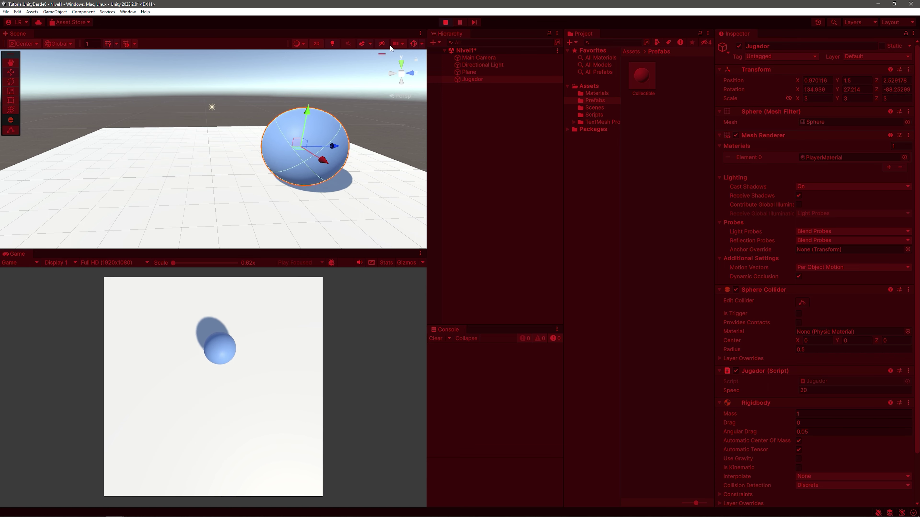
Restart Play mode and roll the ball forward with W into two collectibles
click(446, 22)
click(446, 22)
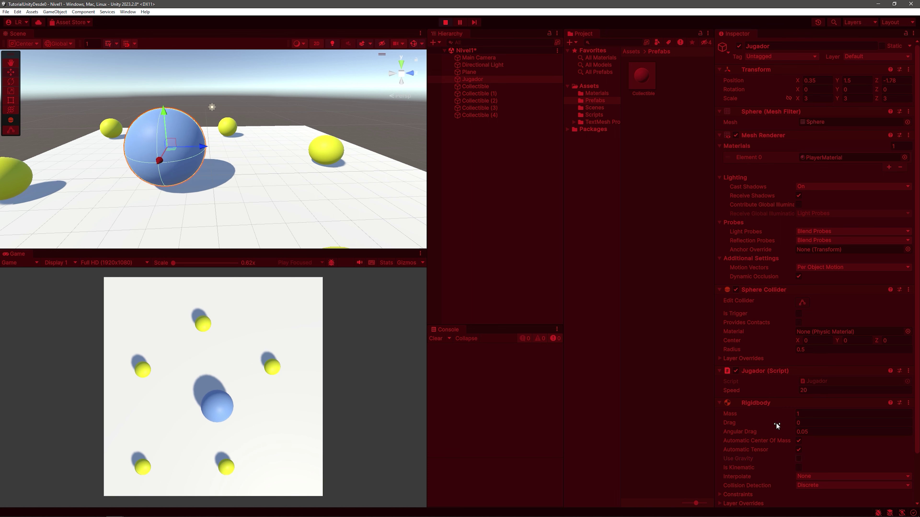
key(w)
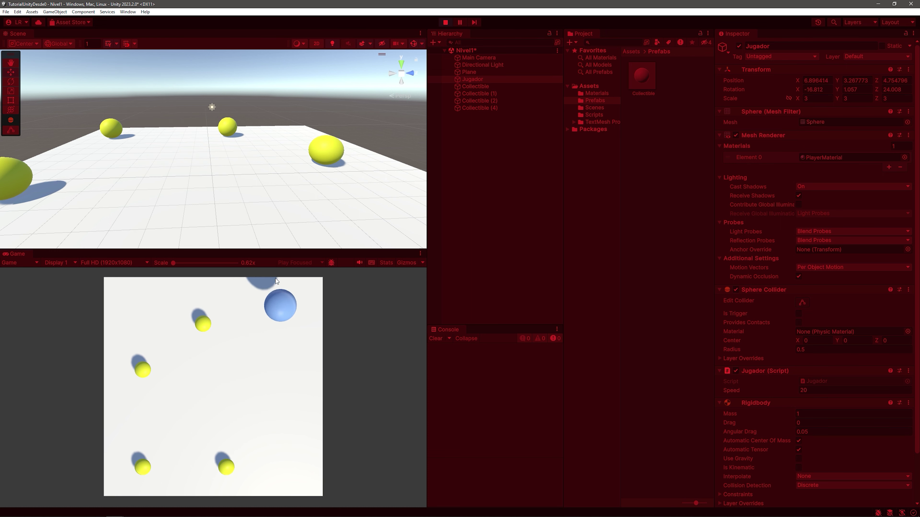
mouse_move(270, 190)
right_down()
mouse_move(311, 93)
mouse_move(658, 125)
mouse_move(323, 121)
mouse_move(288, 55)
right_up()
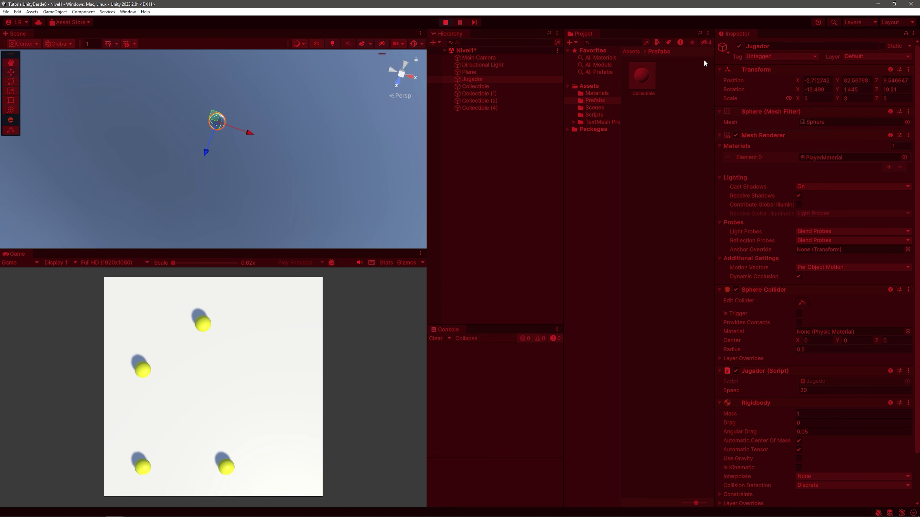
Exit Play mode and frame the Jugador sphere in the Scene view
click(445, 22)
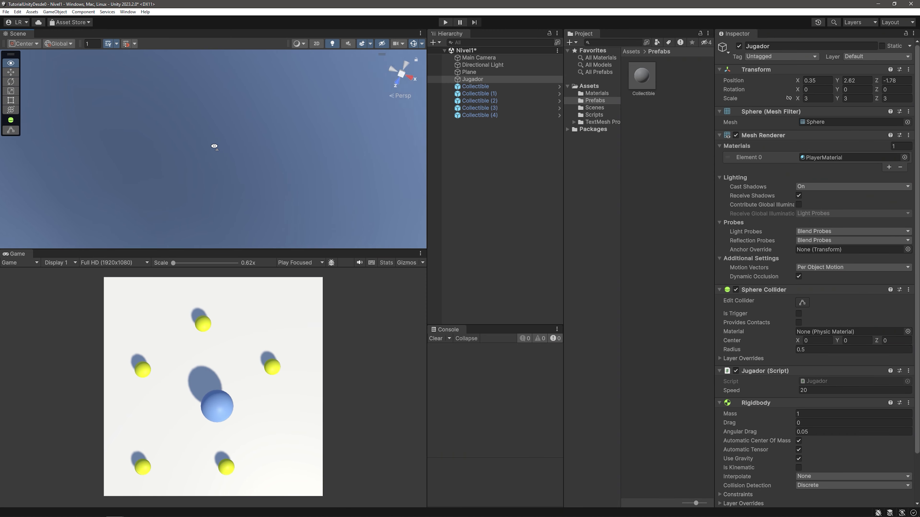
double_click(488, 80)
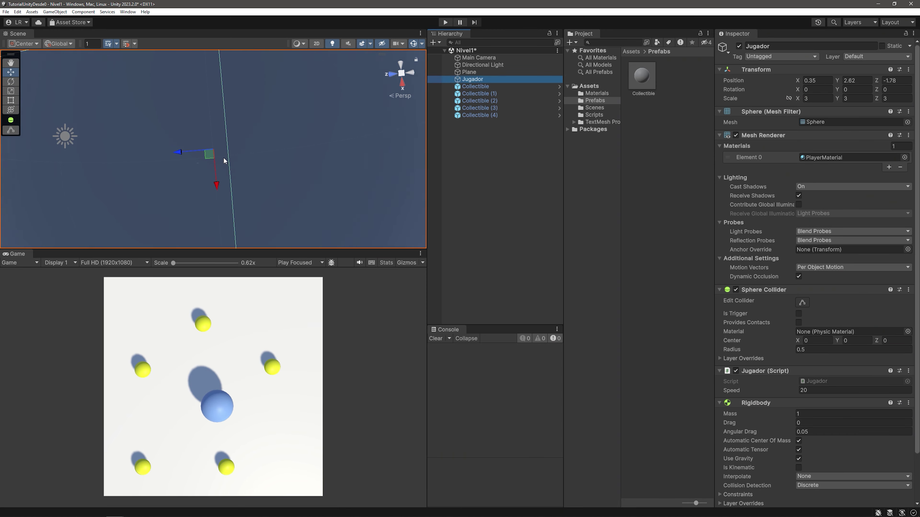
mouse_move(225, 158)
right_down()
mouse_move(243, 168)
mouse_move(245, 159)
right_up()
scroll(245, 159, up, 3)
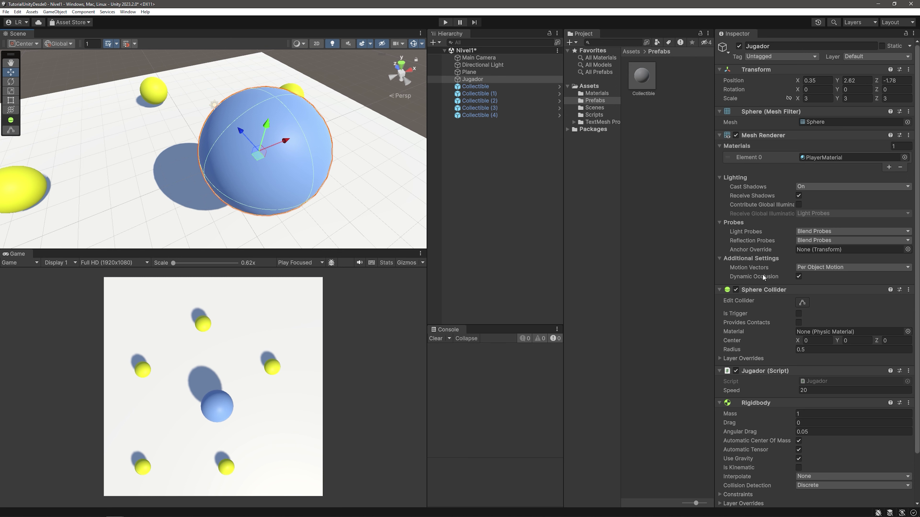
scroll(762, 274, down, 3)
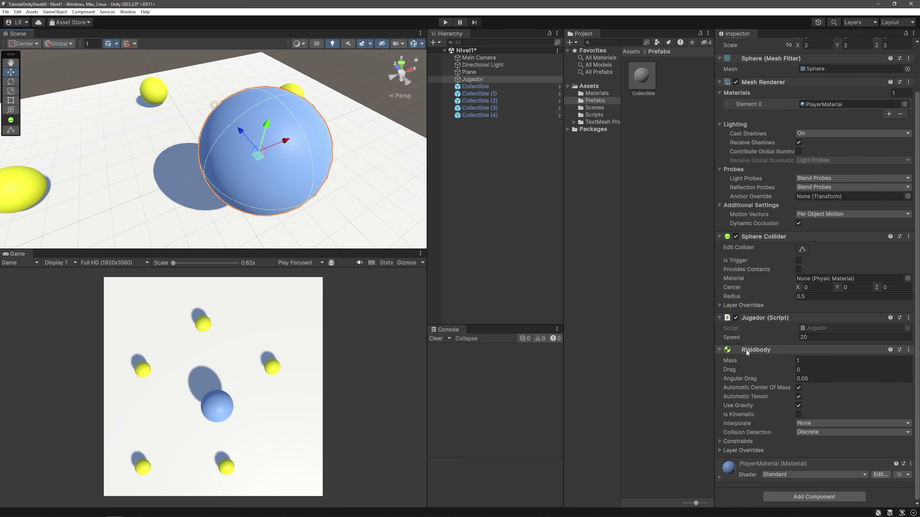
Expand Jugador's Rigidbody Constraints and freeze rotation on X, Y and Z
click(721, 440)
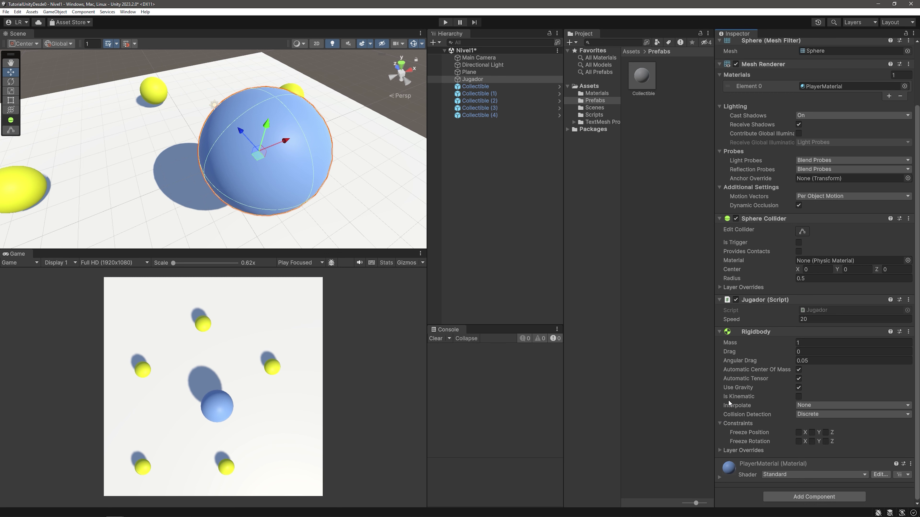
mouse_move(728, 400)
drag(268, 126, 256, 172)
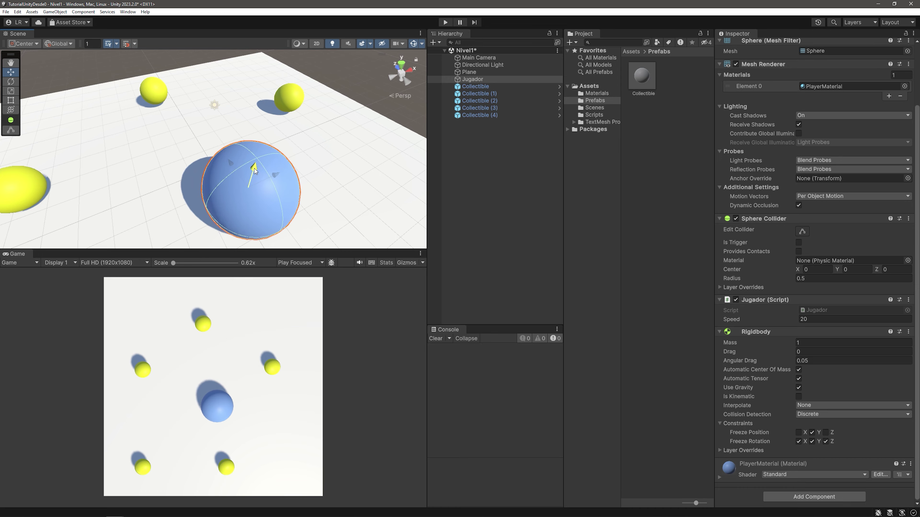
right_drag(255, 172, 132, 159)
key(f)
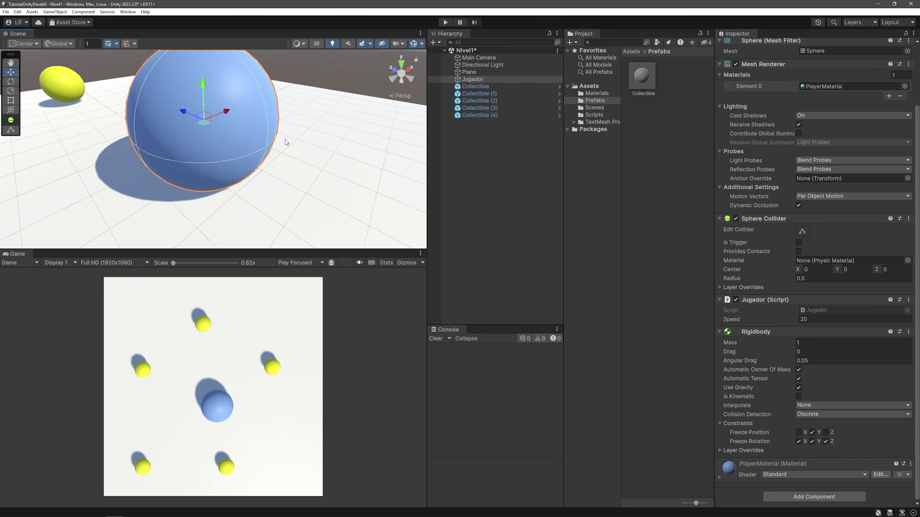
right_drag(286, 141, 315, 73)
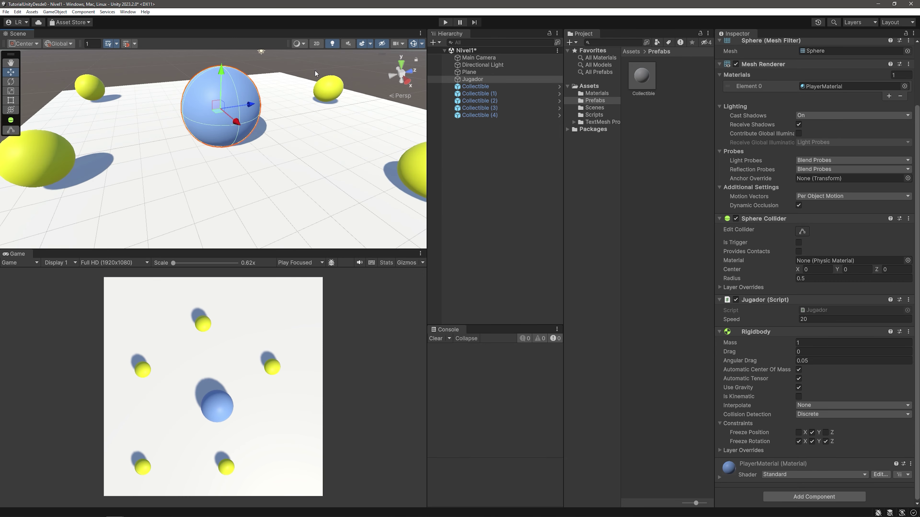
Play-test the scene with WASD, rolling the non-spinning ball into all five yellow collectibles, then stop
click(444, 24)
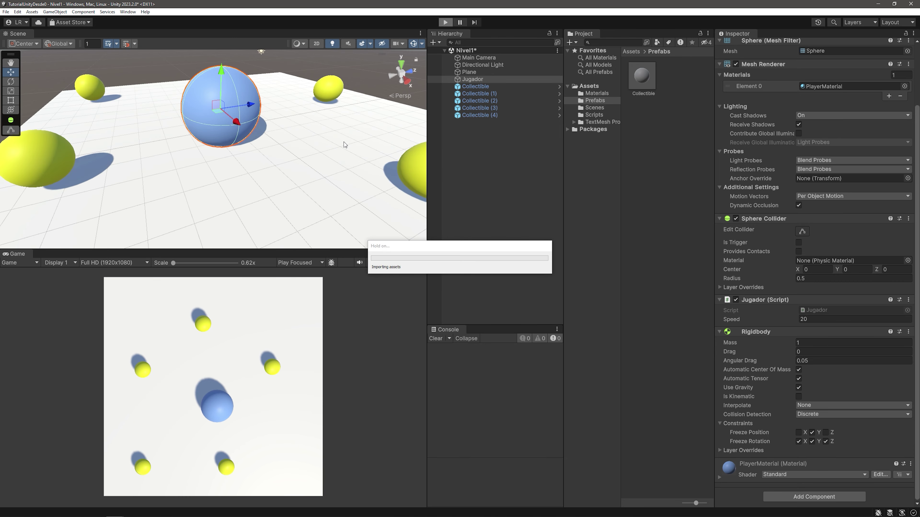
key(w)
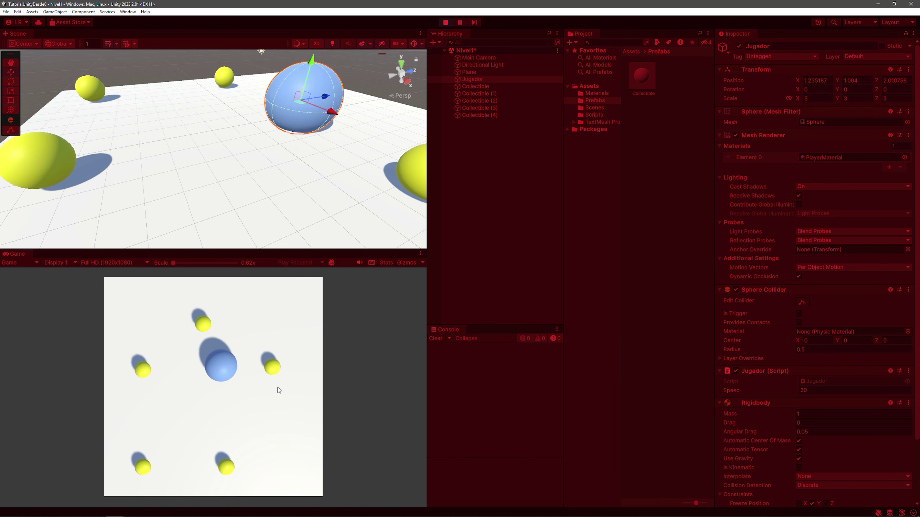
key(s)
key(w)
key(a)
key(d)
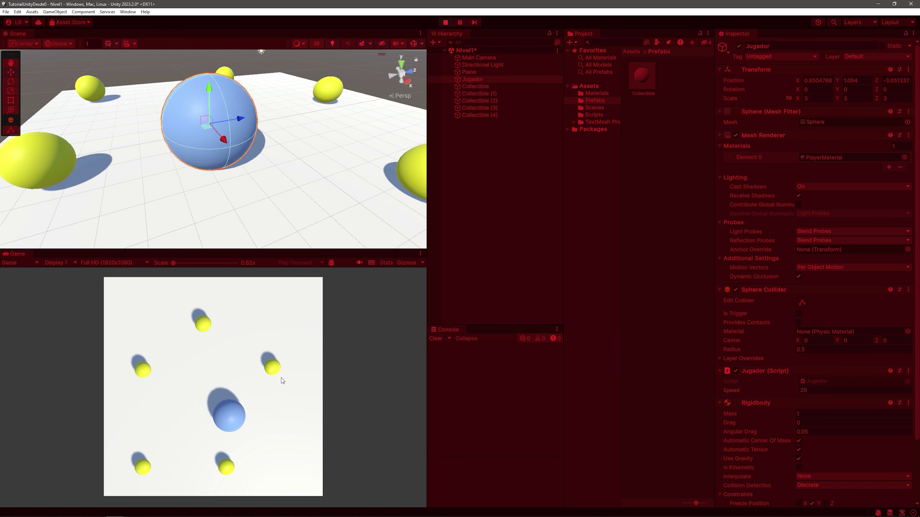
key(s)
key(w)
key(a)
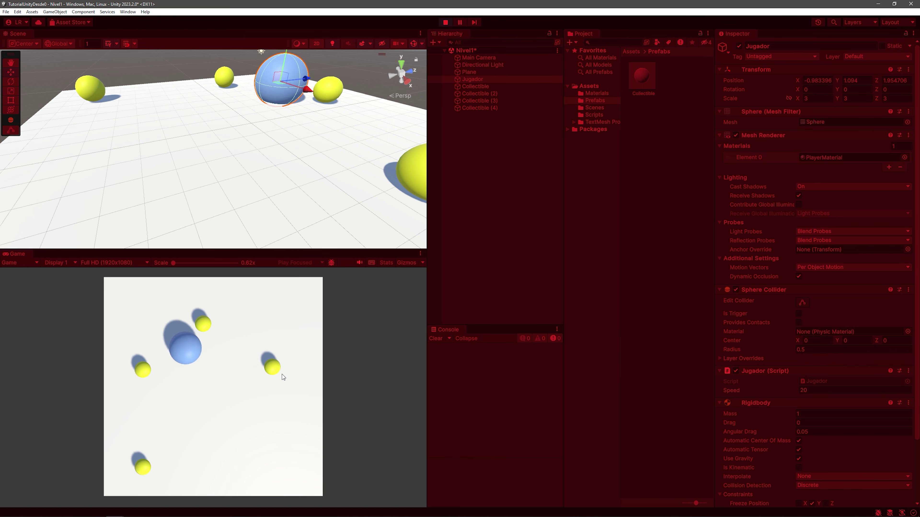
key(s)
key(d)
key(w)
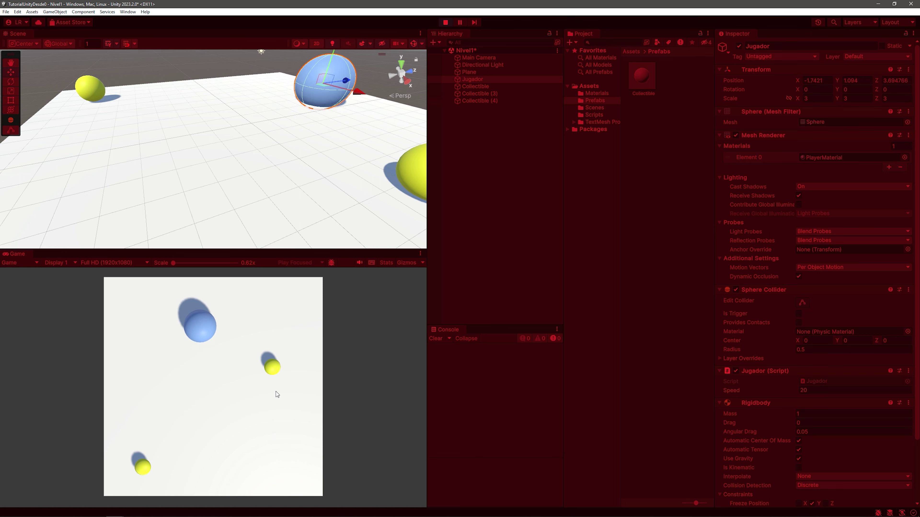
key(d)
key(s)
key(a)
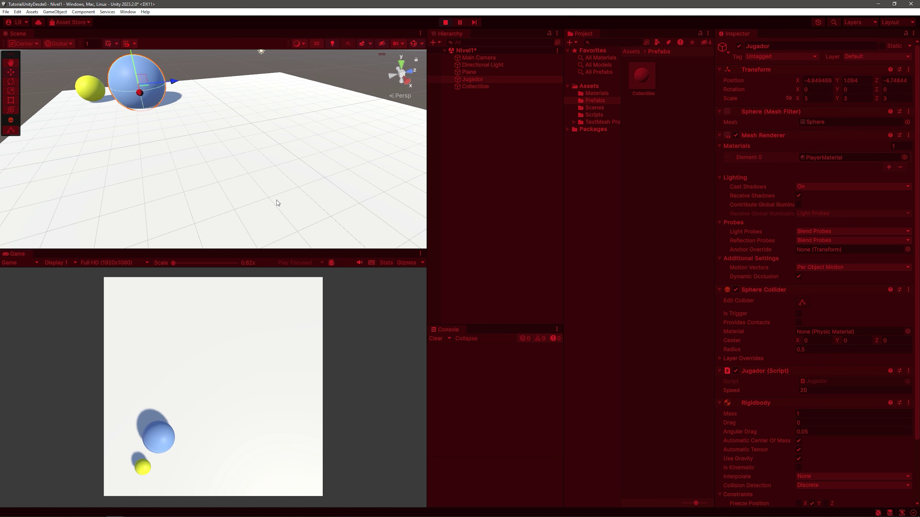
key(d)
click(445, 22)
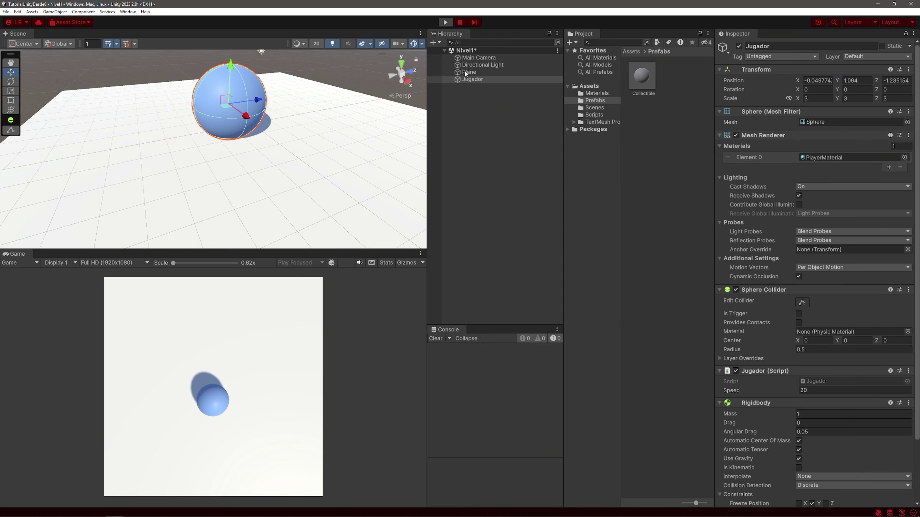
Collapse the Rigidbody Constraints section and raise the Jugador sphere slightly along Y
scroll(769, 409, down, 3)
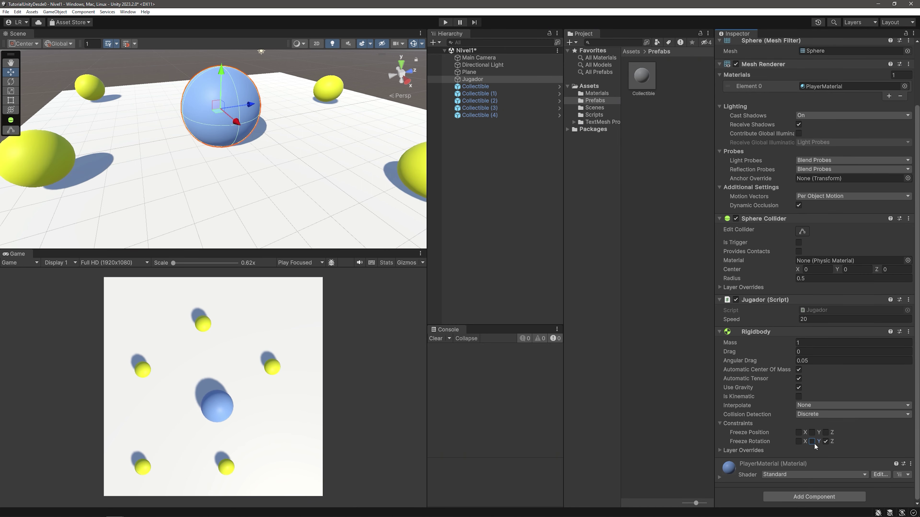
click(735, 423)
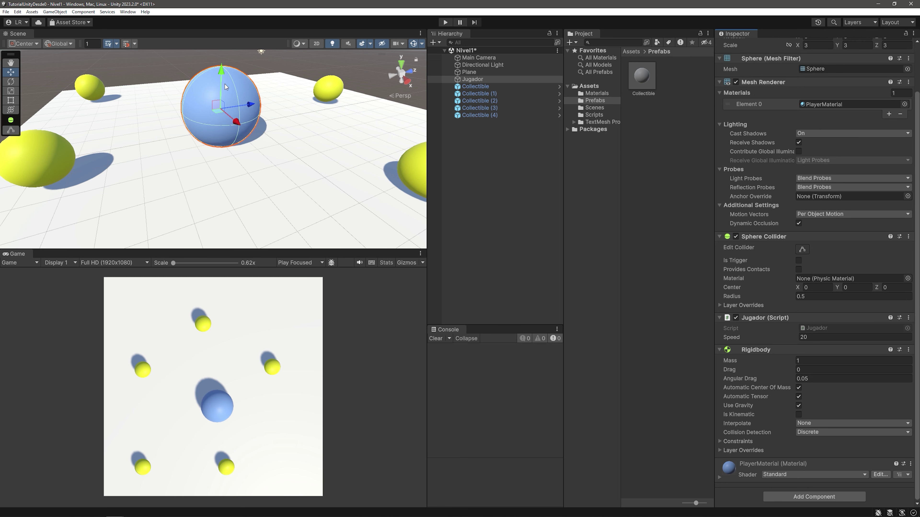
drag(221, 70, 220, 52)
Zoom out and orbit the Scene view to show the whole plane with its collectibles
scroll(219, 131, down, 5)
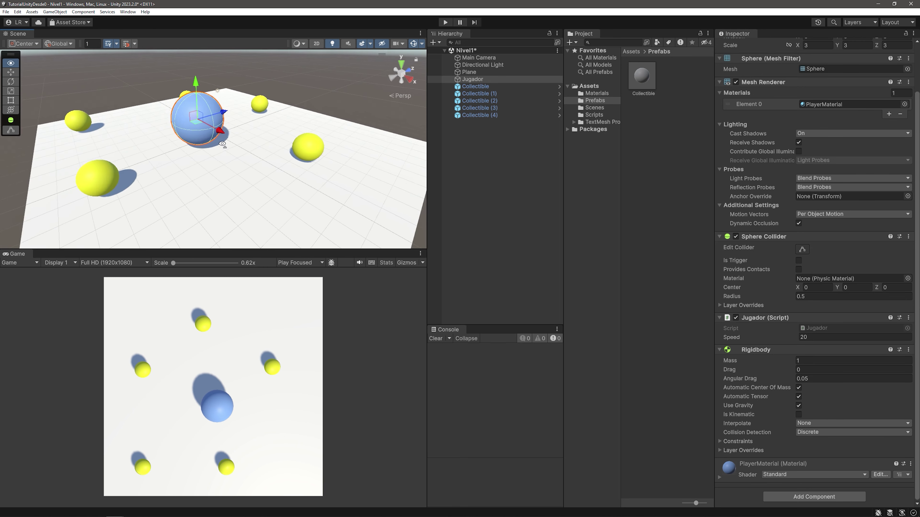
mouse_move(218, 132)
alt+mouse_down()
mouse_move(315, 117)
mouse_move(165, 164)
mouse_move(233, 176)
alt+mouse_up()
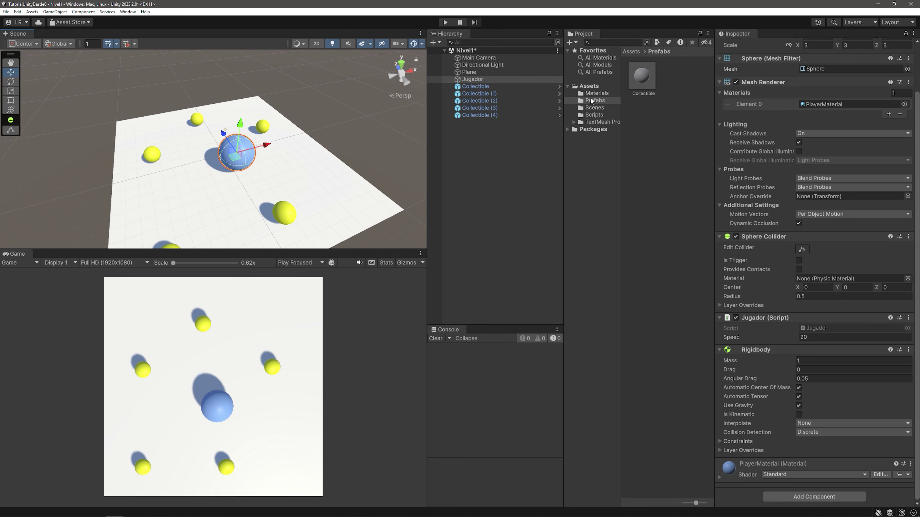
scroll(266, 138, down, 3)
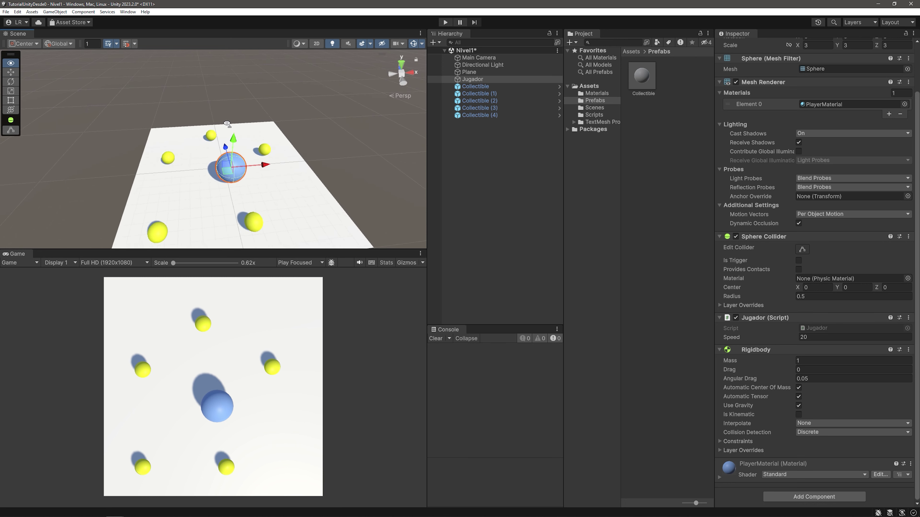
alt+drag(266, 138, 258, 134)
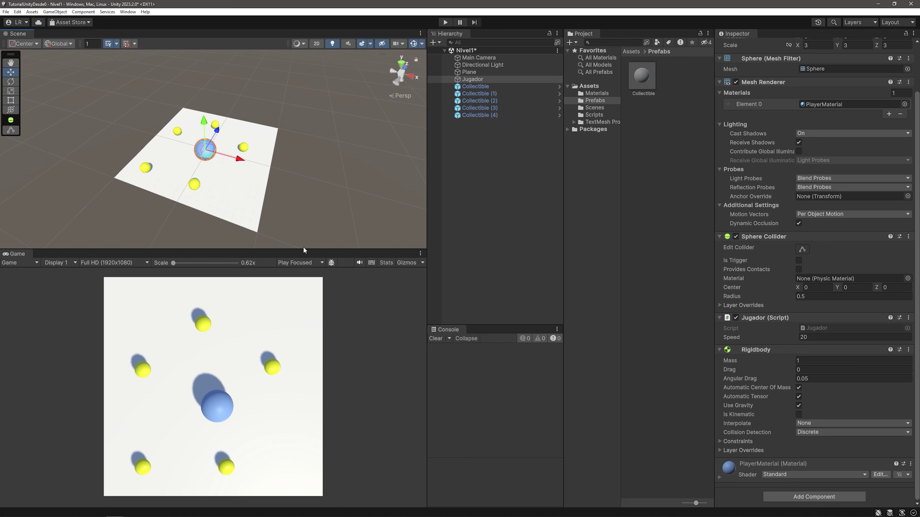